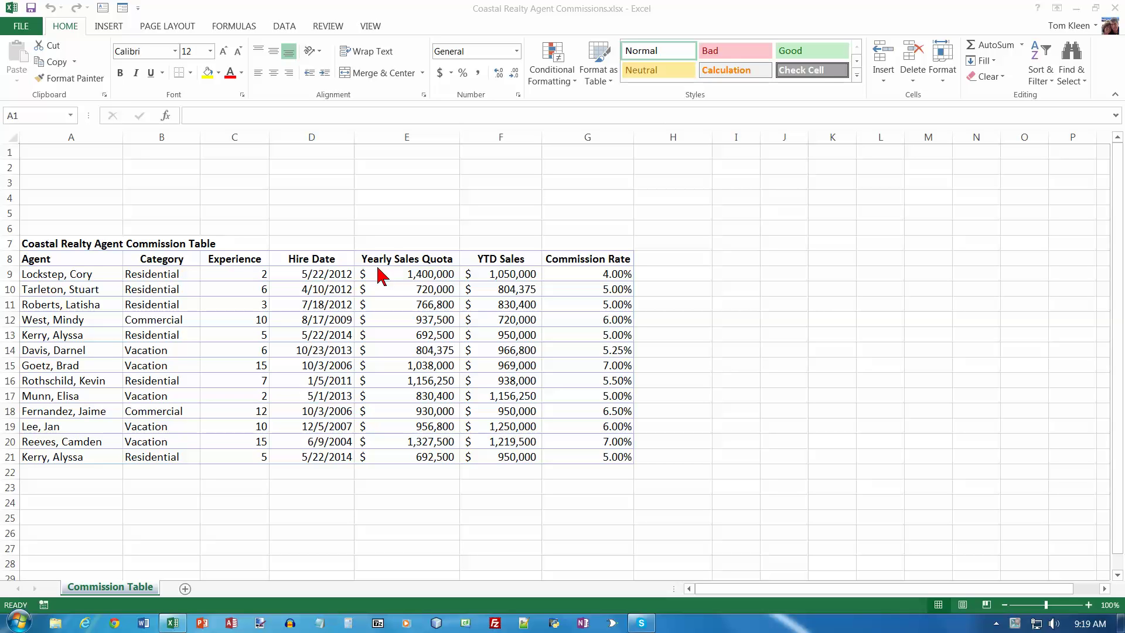
Step: Save the workbook to the Chapter06 folder as 'Coastal Realty Agent Commissions table.xlsx'
click(25, 29)
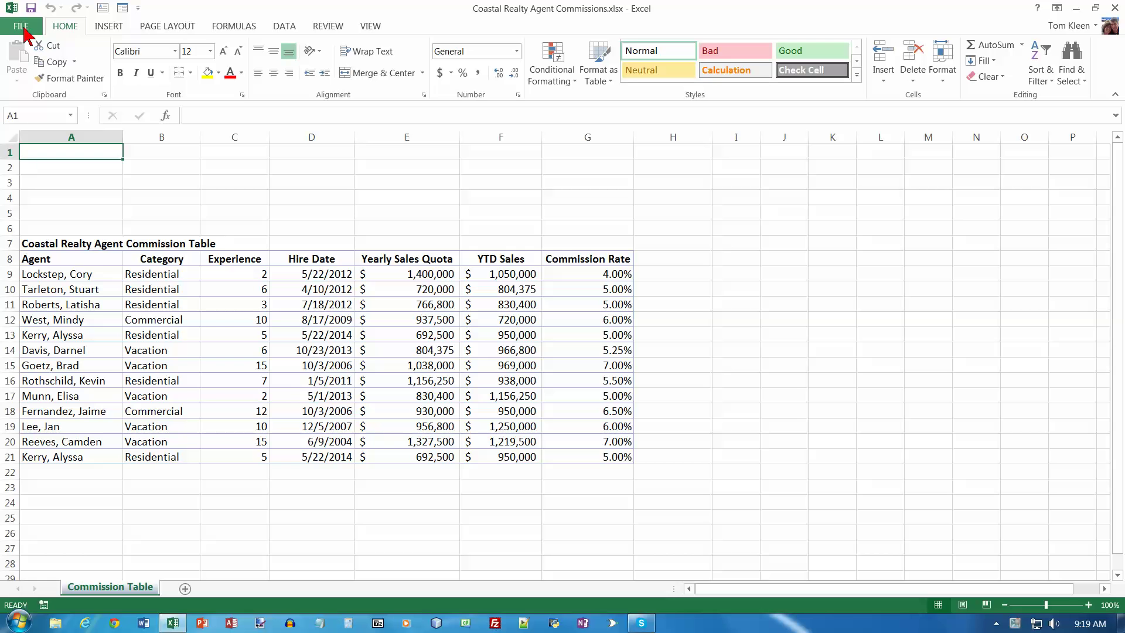
click(25, 29)
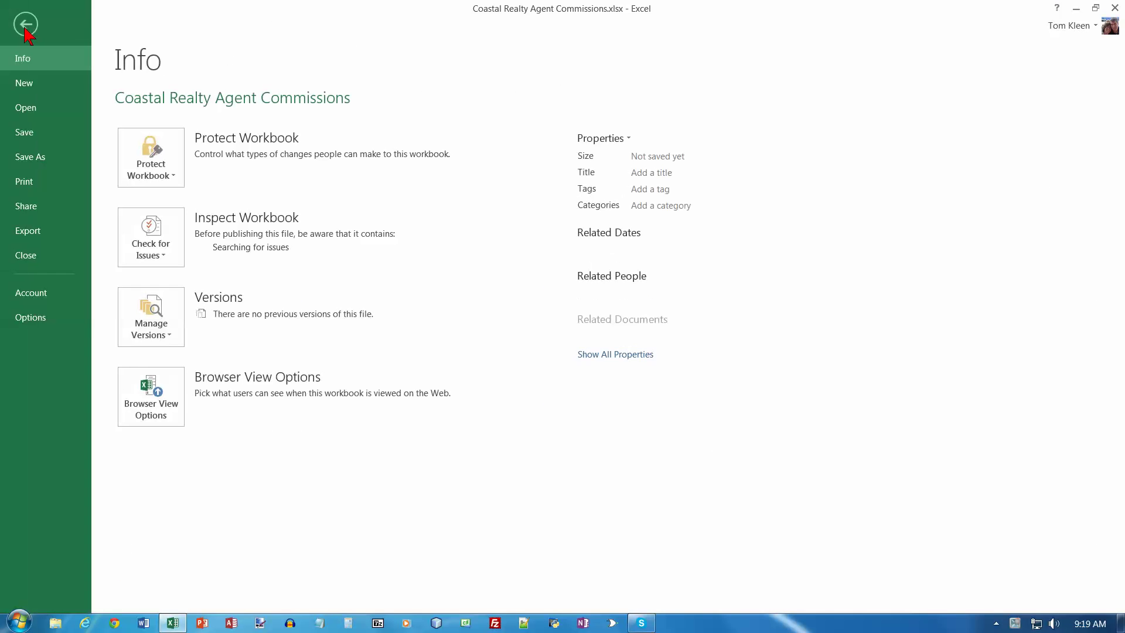
click(44, 158)
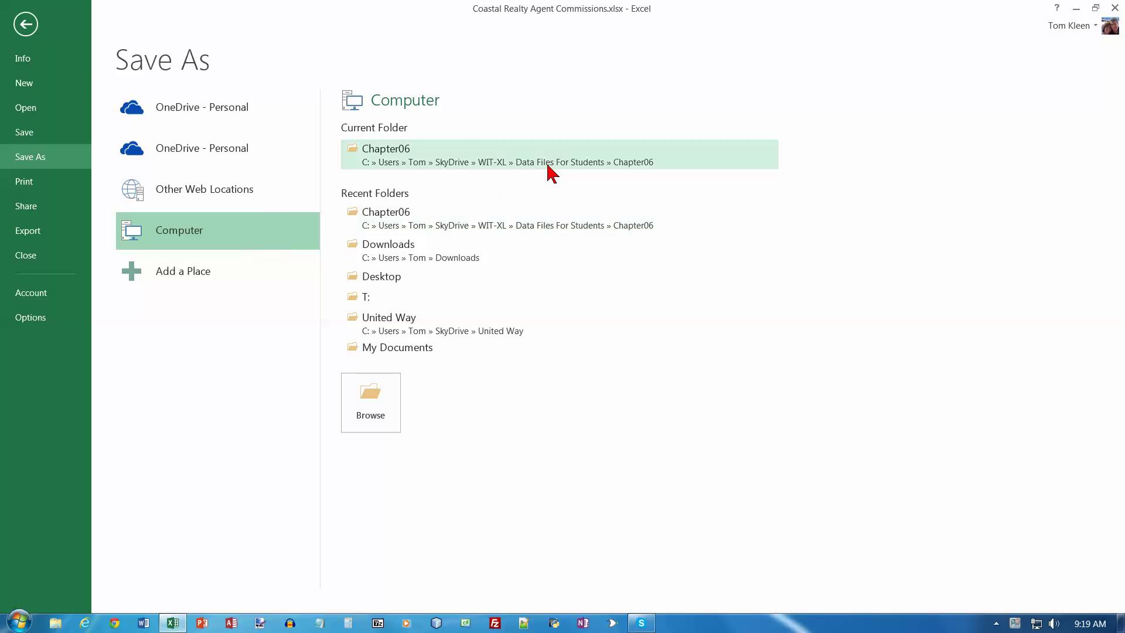
click(453, 163)
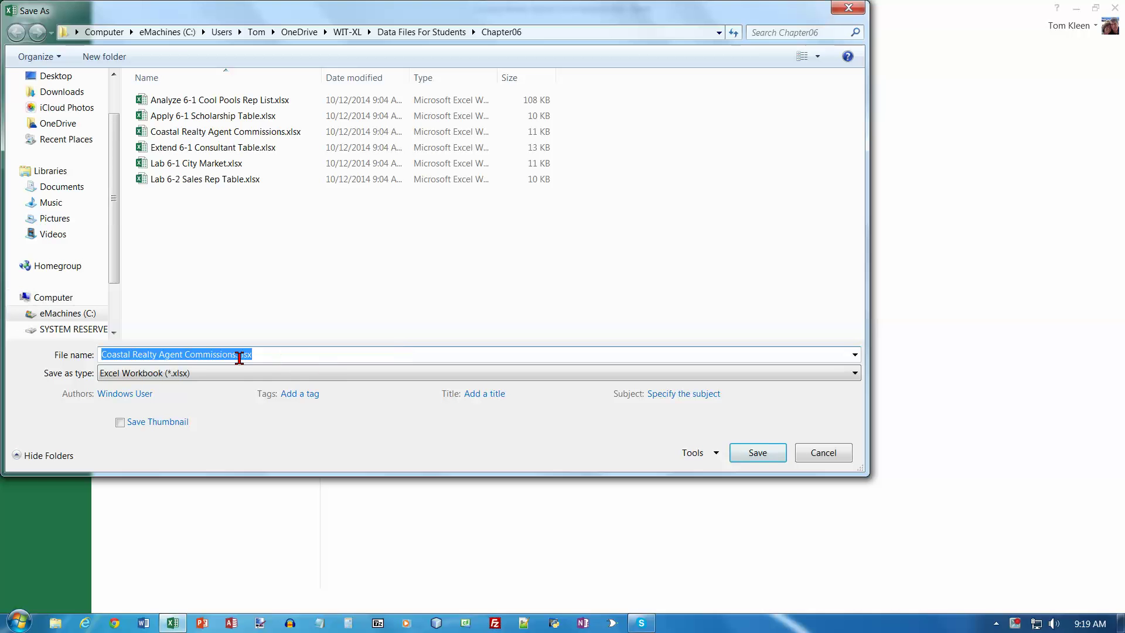
click(237, 355)
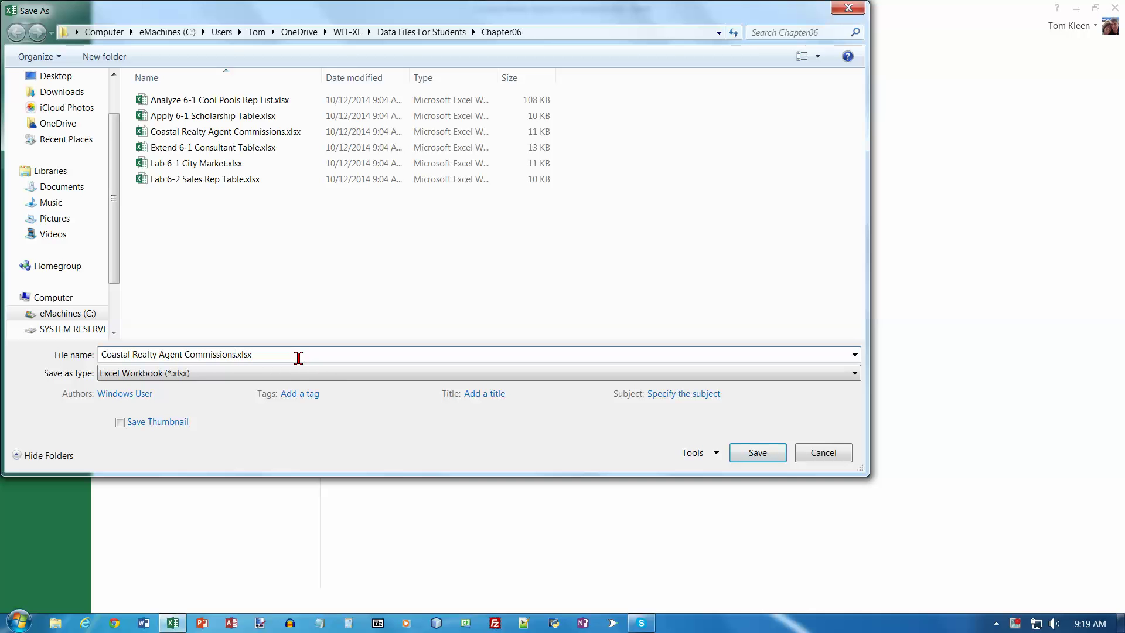
text(table)
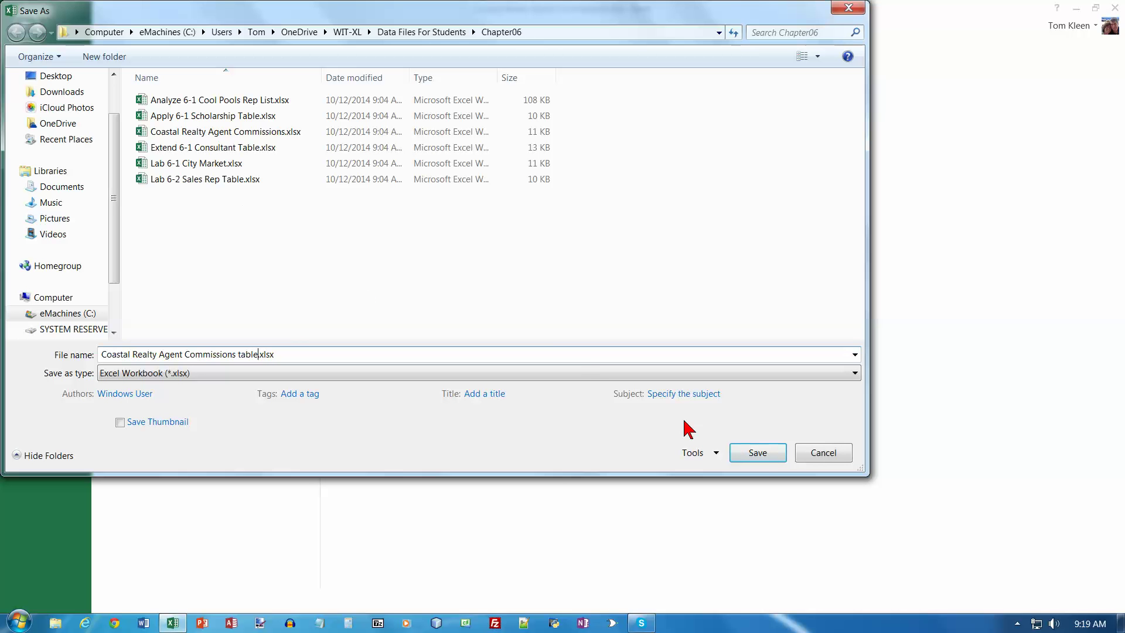
click(759, 453)
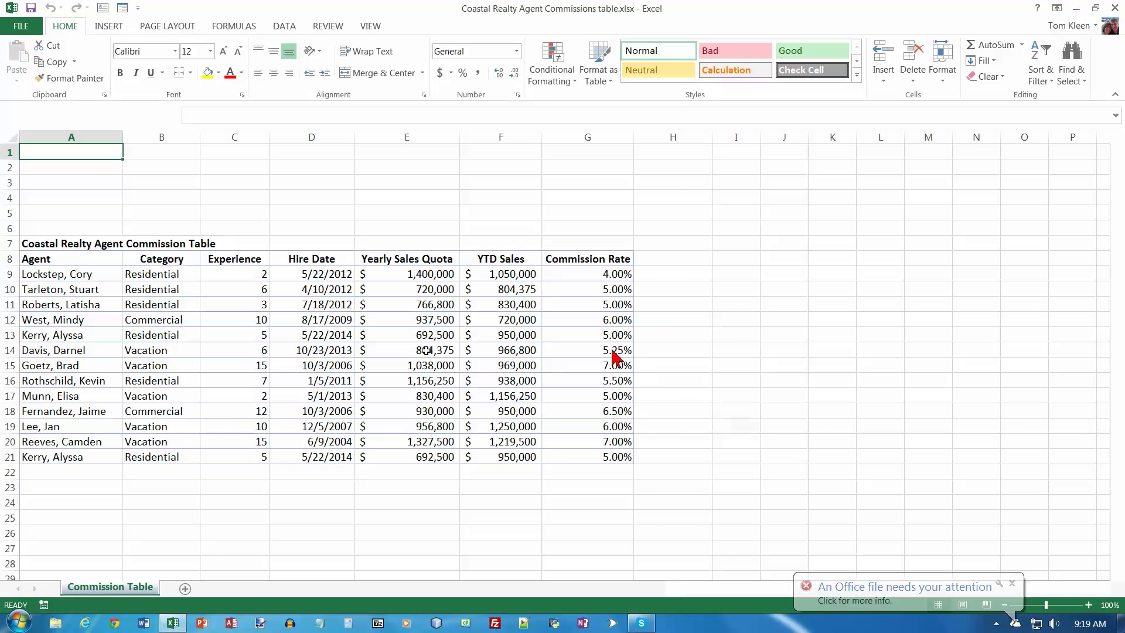
Step: Zoom the sheet to 120%, select H17, and scroll so row 7 sits at the top
click(79, 153)
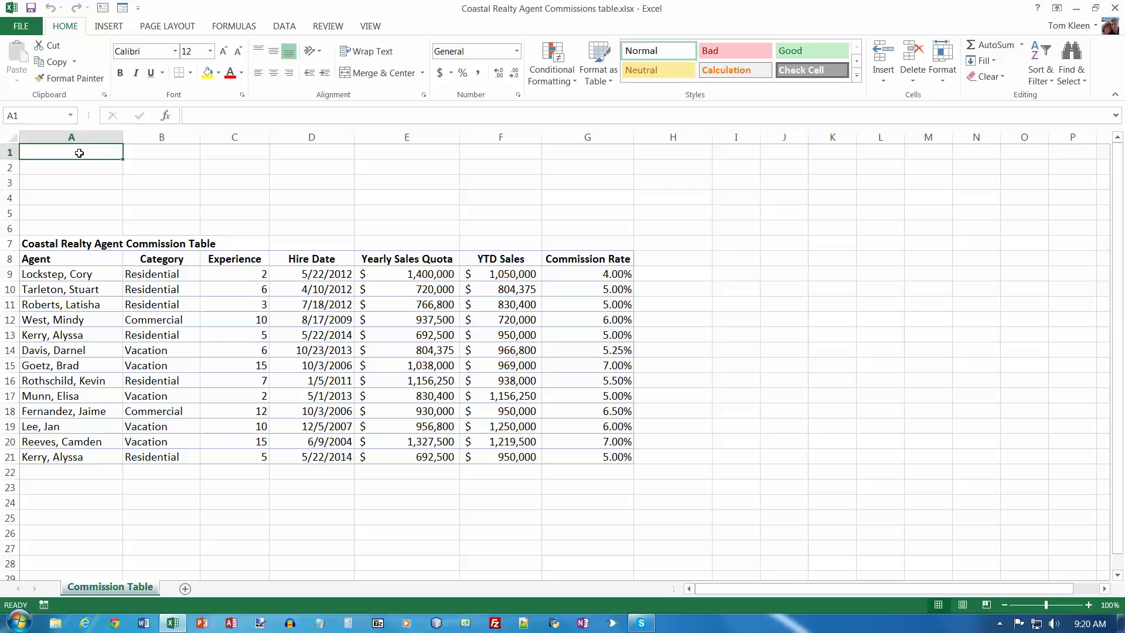
click(1088, 605)
click(1088, 605)
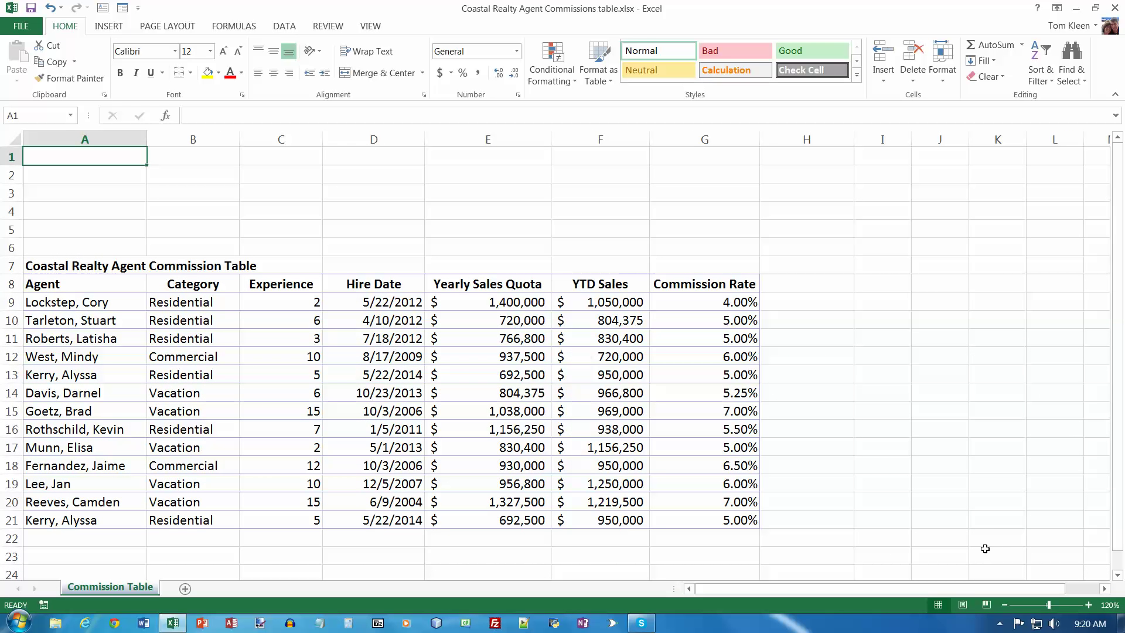
click(839, 442)
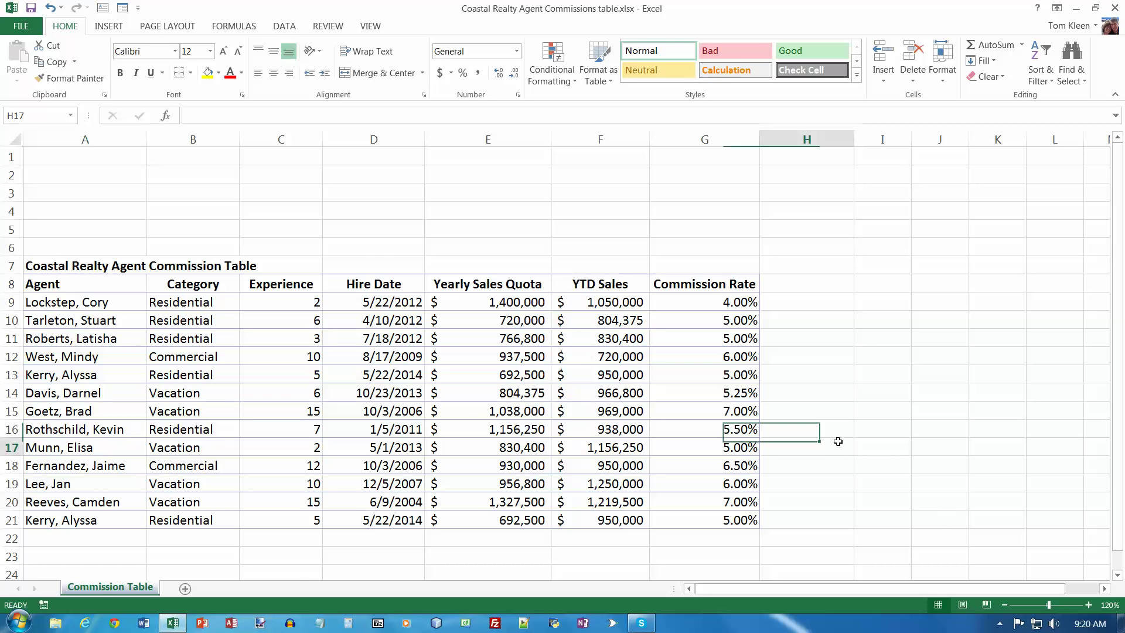
scroll(839, 442, down, 2)
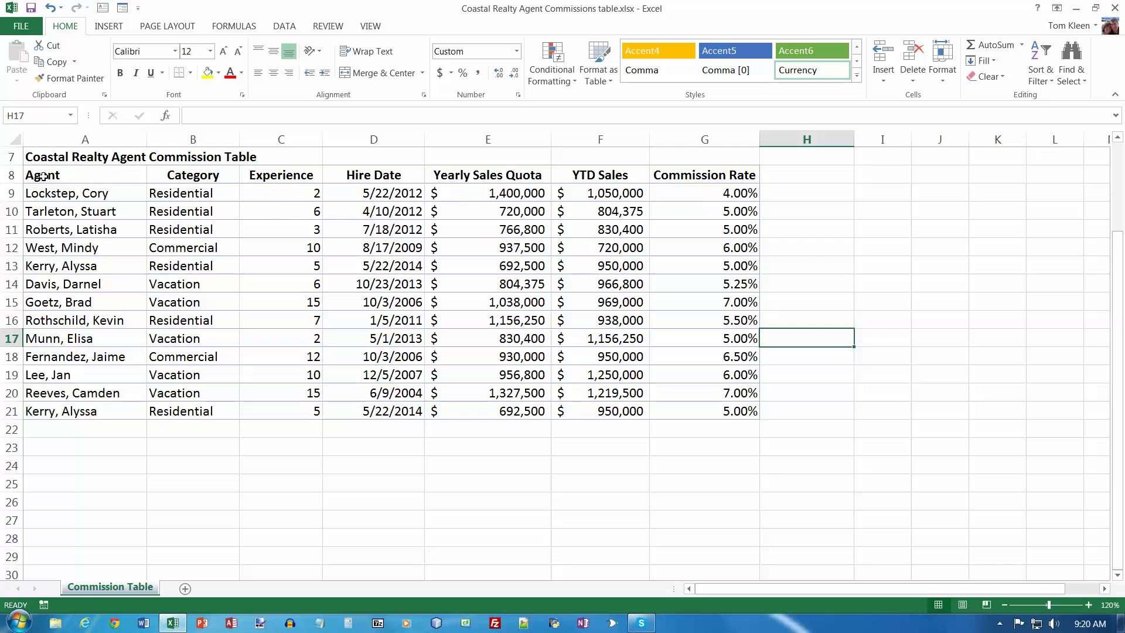
Step: Format A8:G21 as a table in Table Style Medium 6, with row 8 as headers
drag(39, 176, 724, 406)
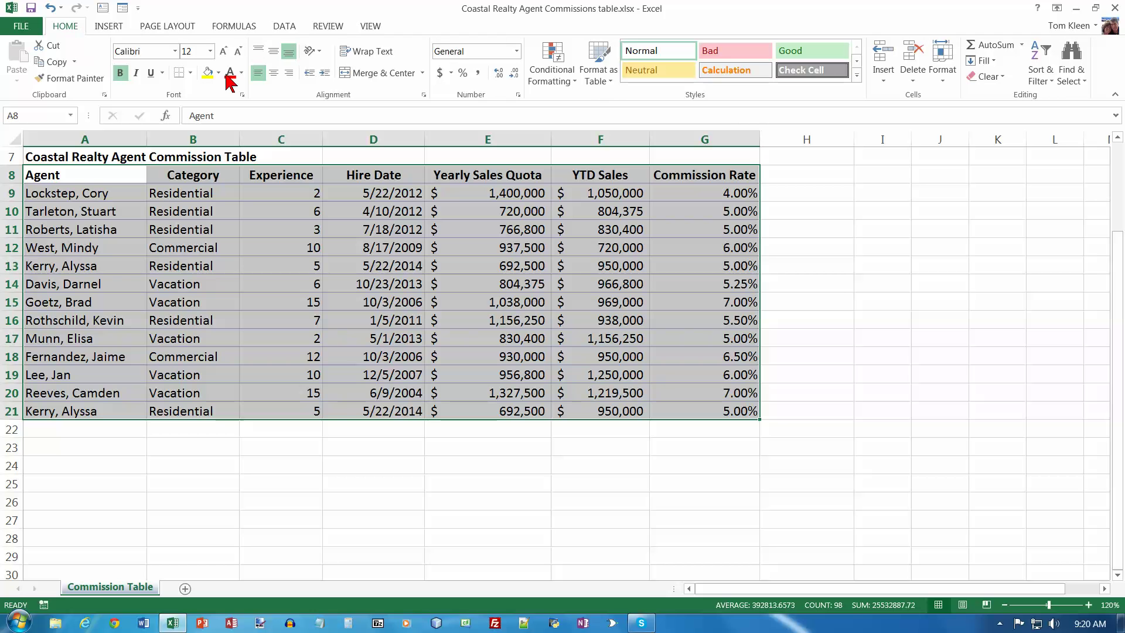
click(613, 89)
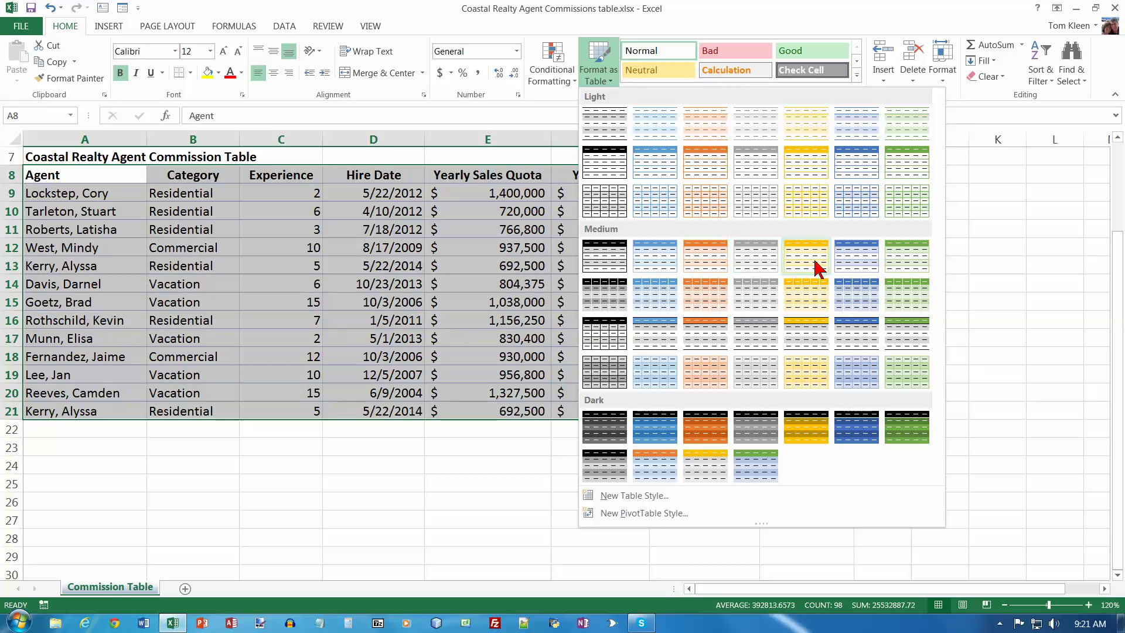
click(854, 267)
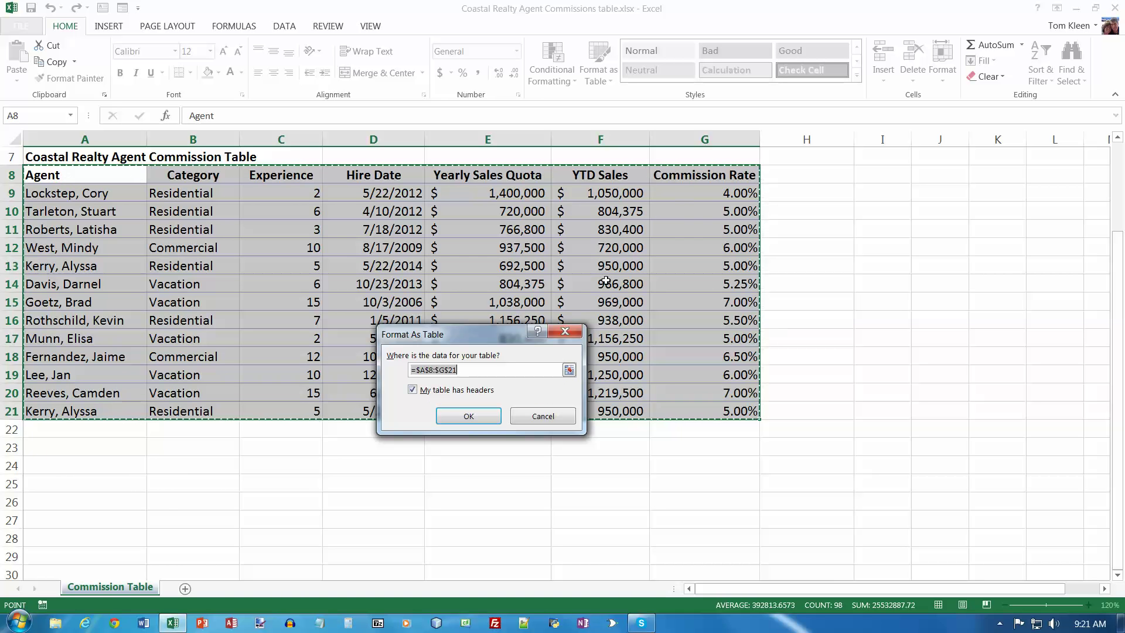
click(469, 416)
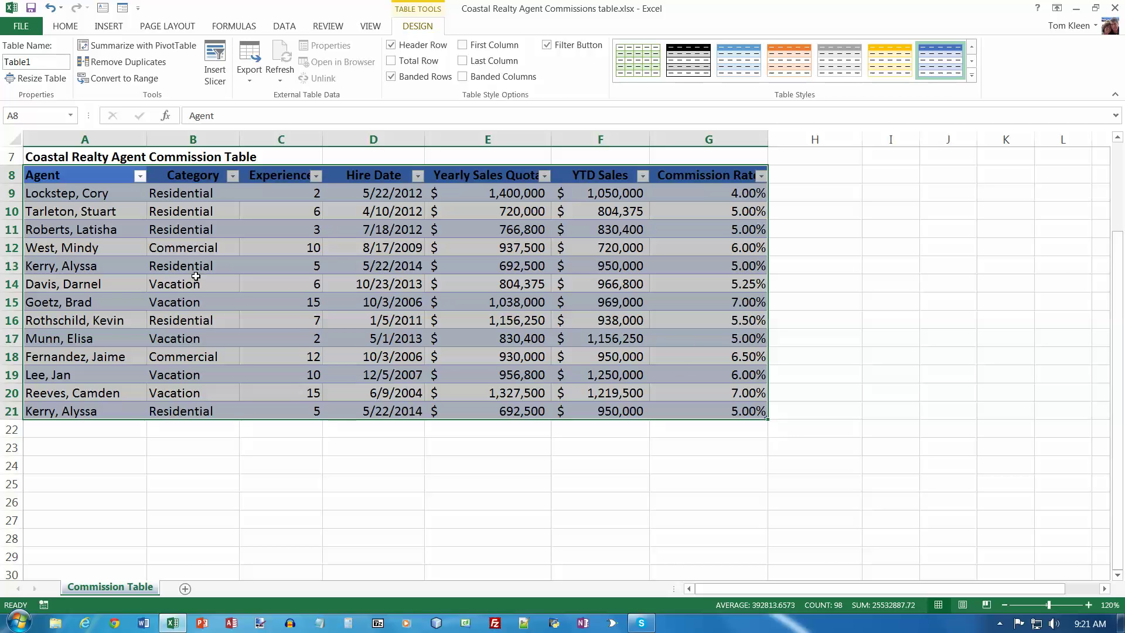
click(838, 207)
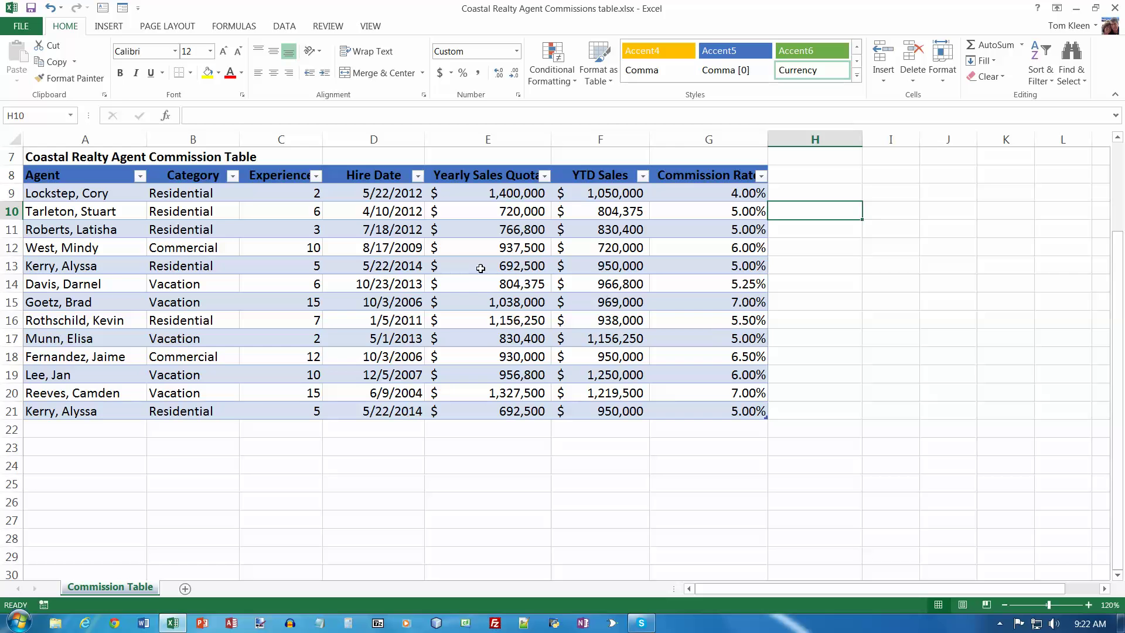
drag(82, 178, 744, 178)
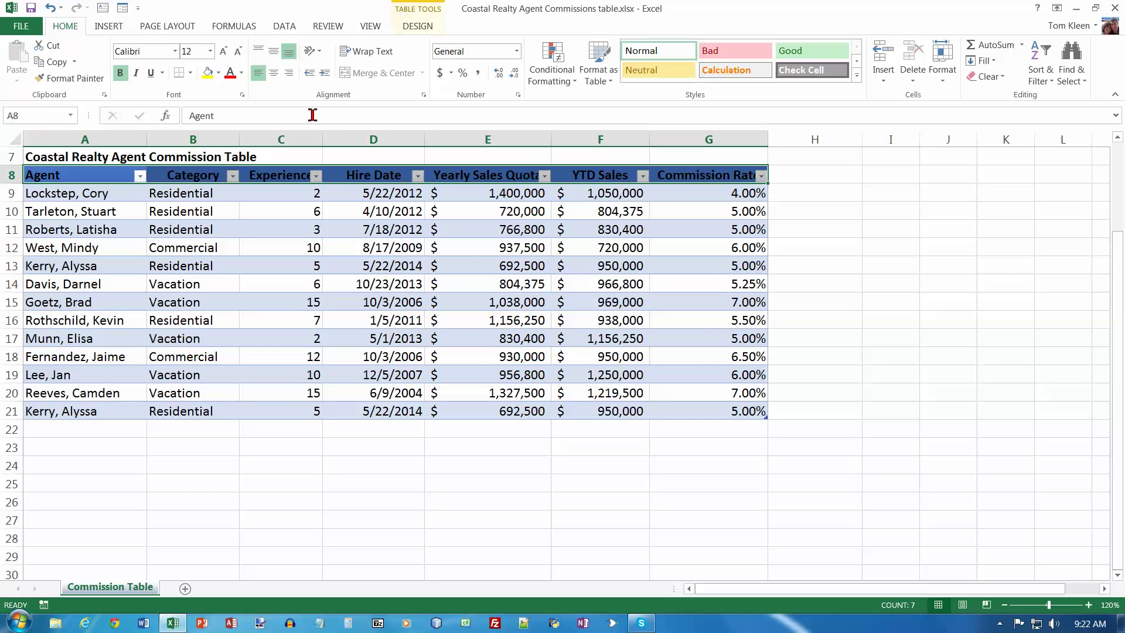
Step: Set the font colour of header row A8:G8 to white
click(241, 74)
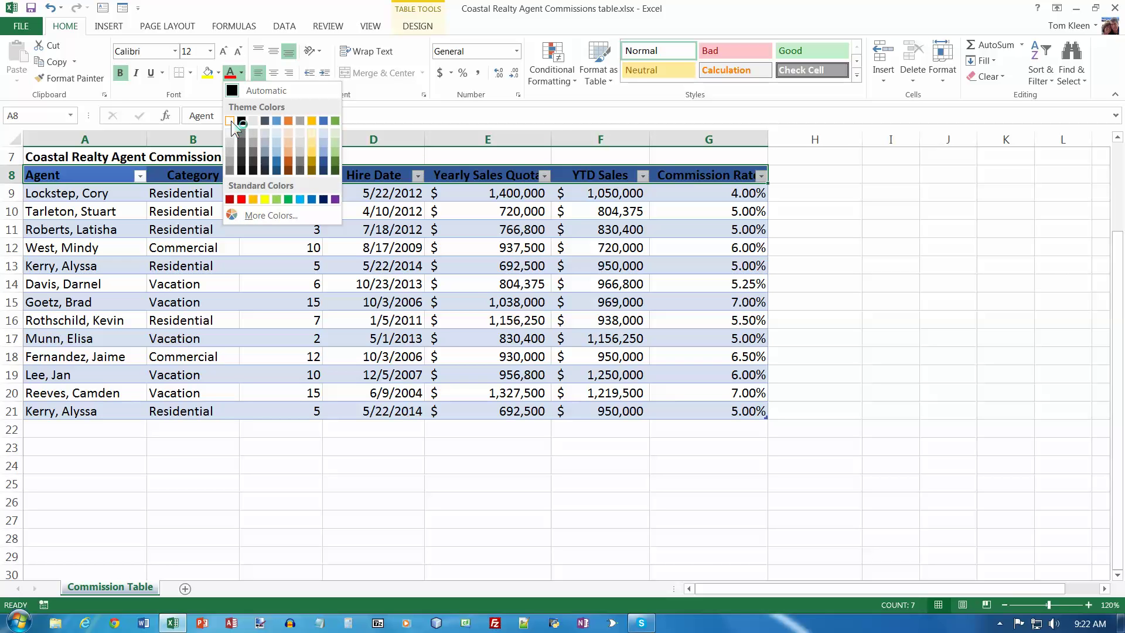
click(321, 200)
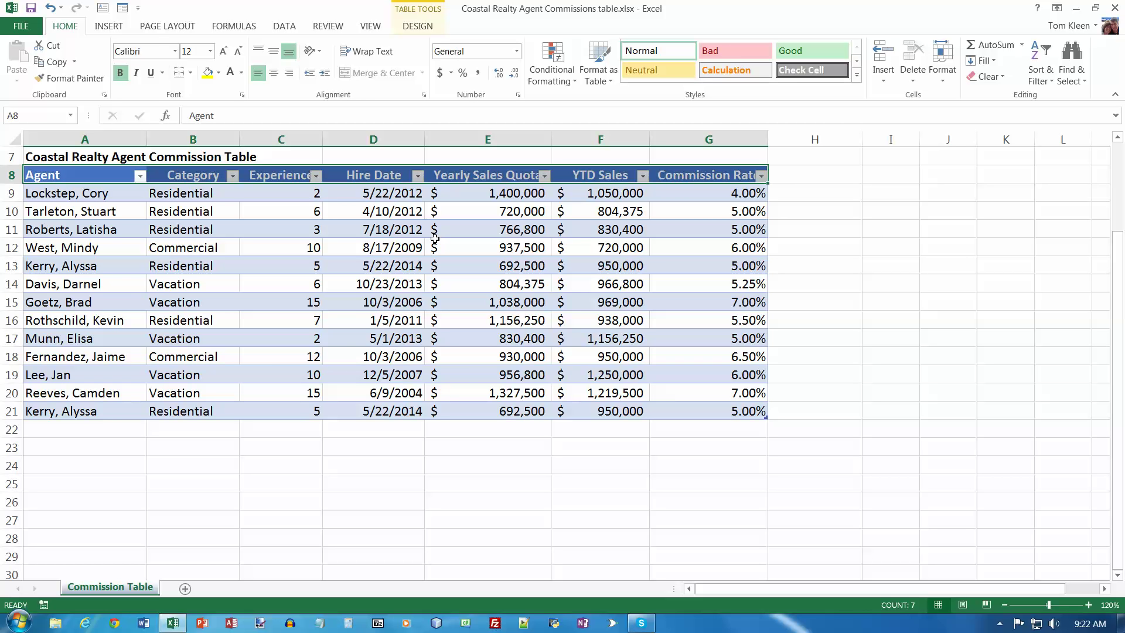
click(812, 171)
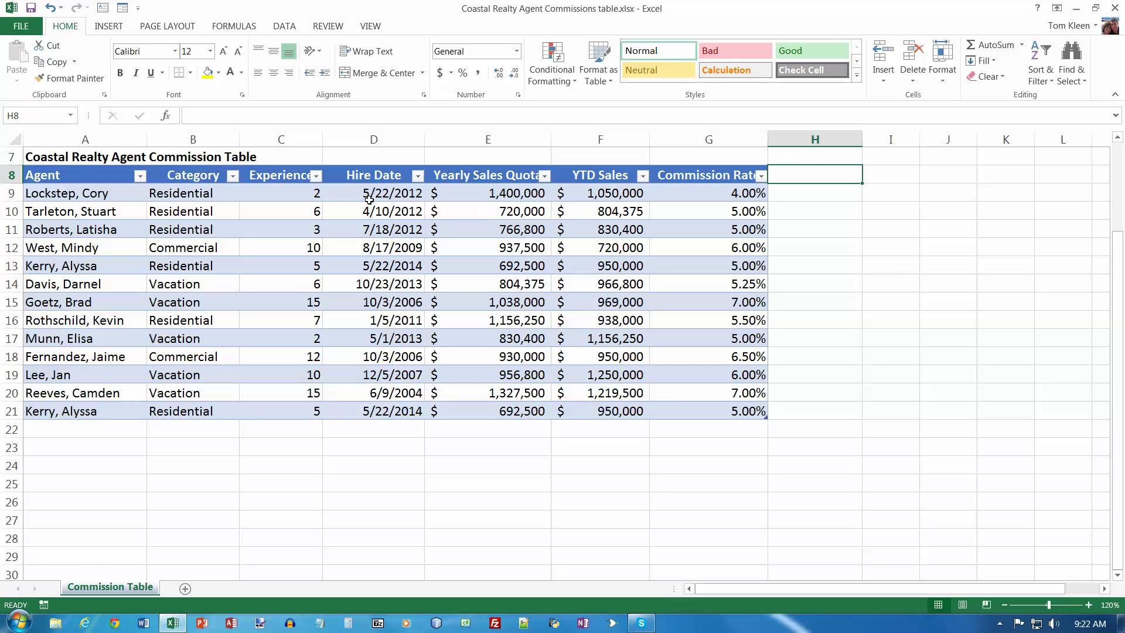
Step: Set column A's width to 19
right_click(100, 139)
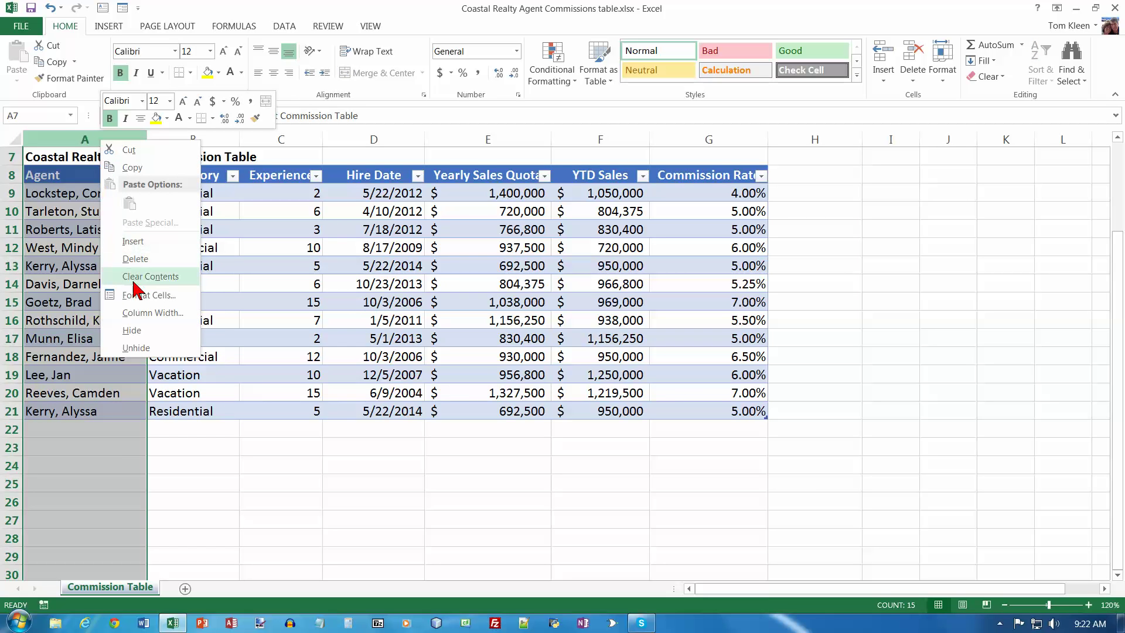
click(144, 314)
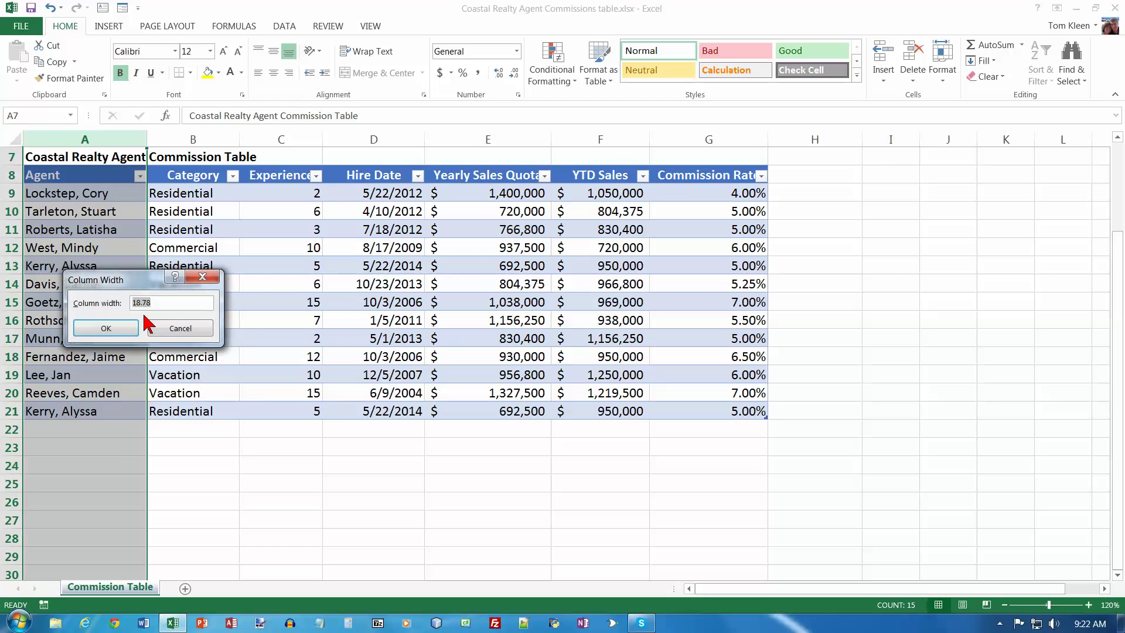
key(BackSpace)
key(BackSpace)
key(BackSpace)
key(BackSpace)
key(BackSpace)
text(19)
key(Return)
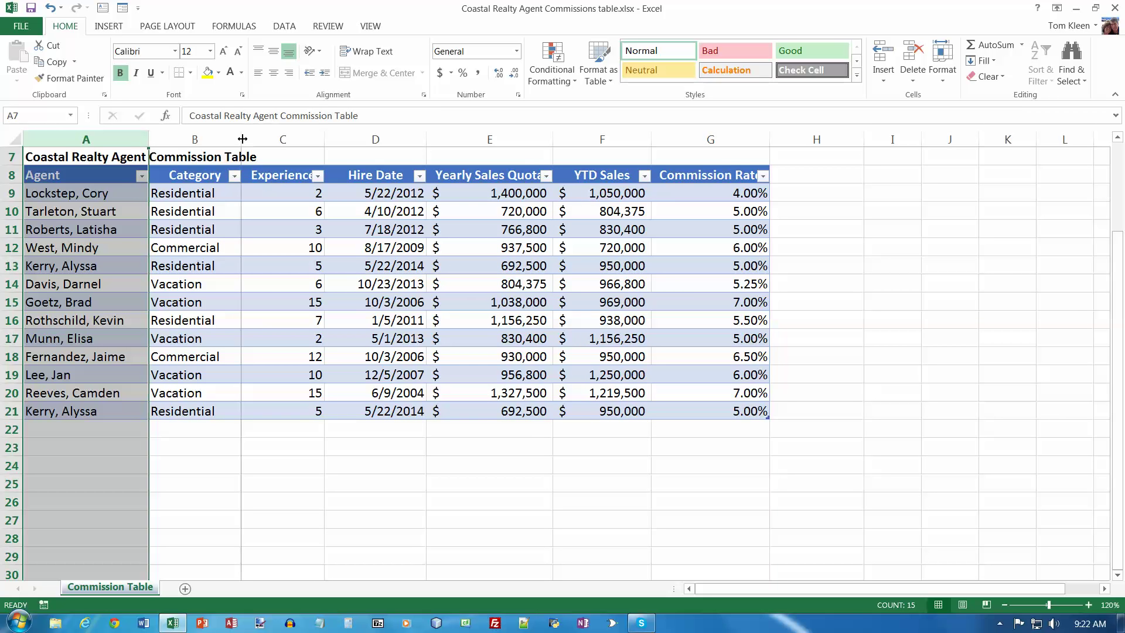
Step: Resize columns B through G, narrowing column G to width 11.89
drag(242, 139, 243, 139)
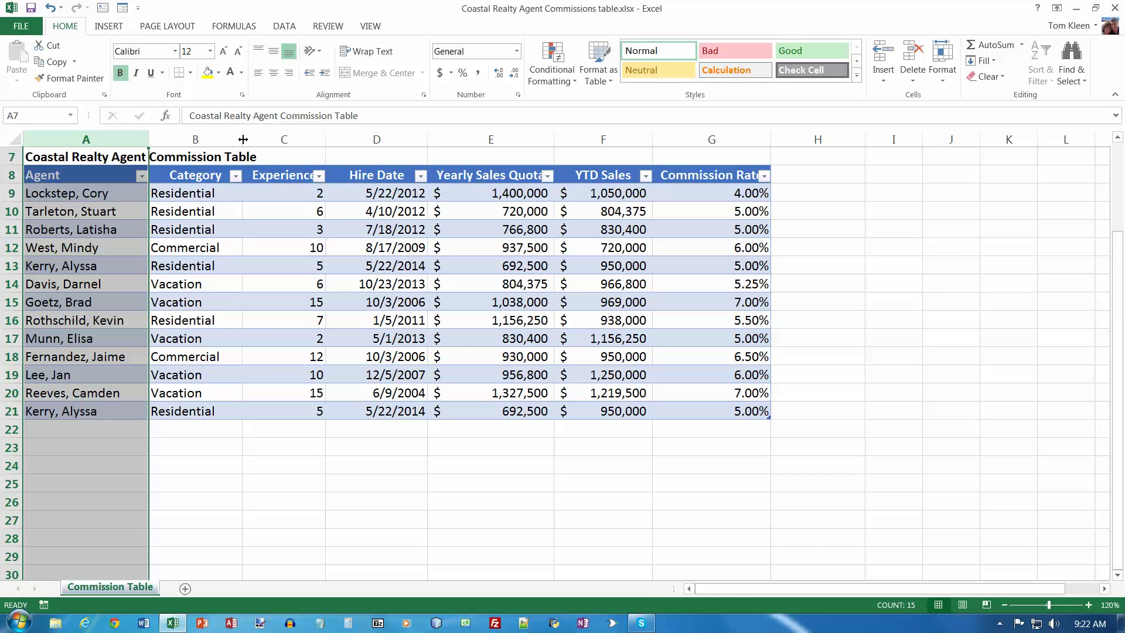
drag(326, 140, 340, 140)
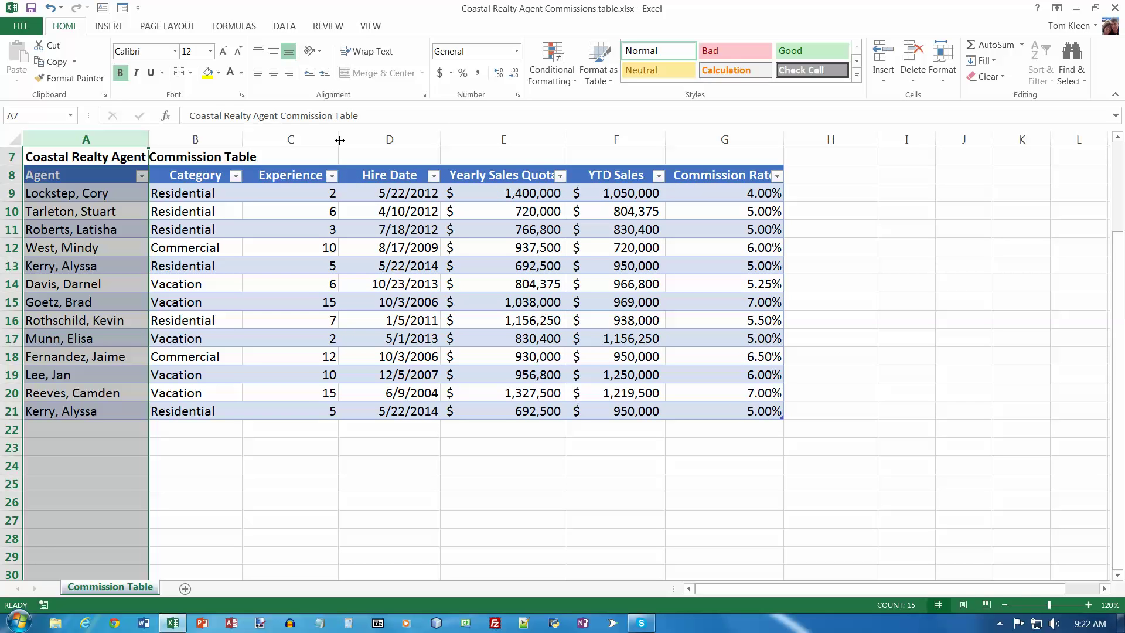
drag(441, 140, 427, 140)
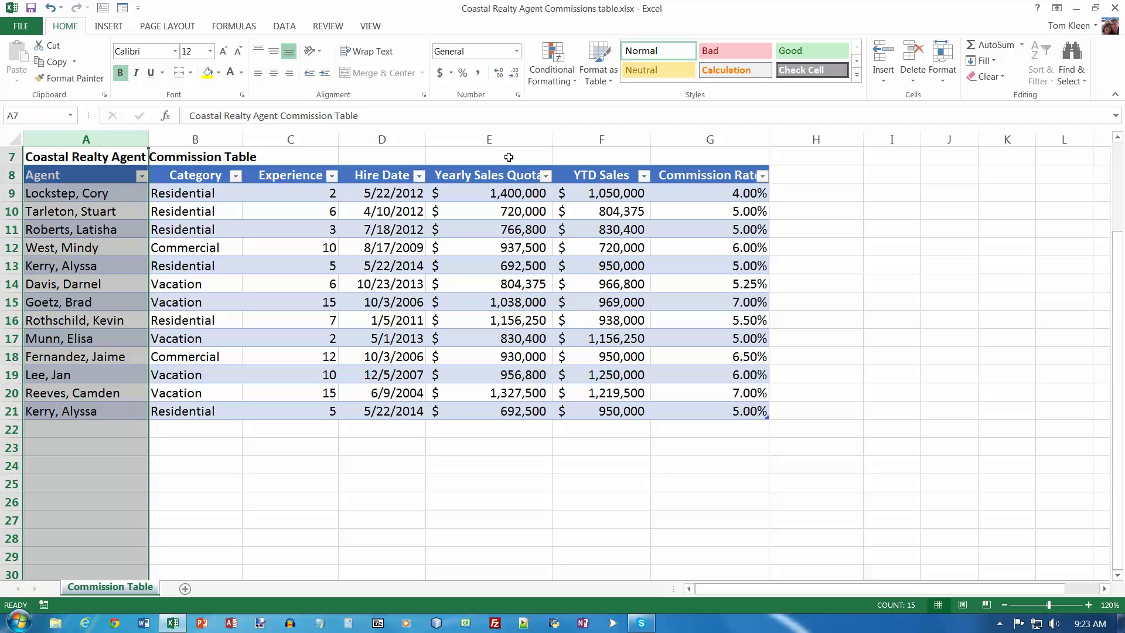
drag(553, 137, 525, 141)
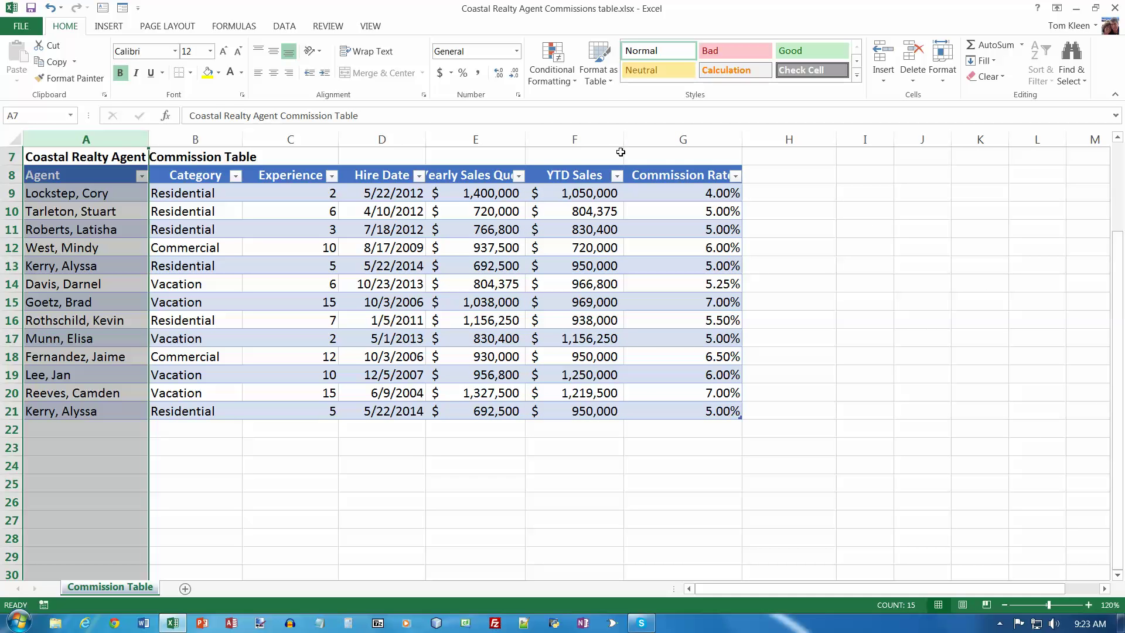
click(381, 141)
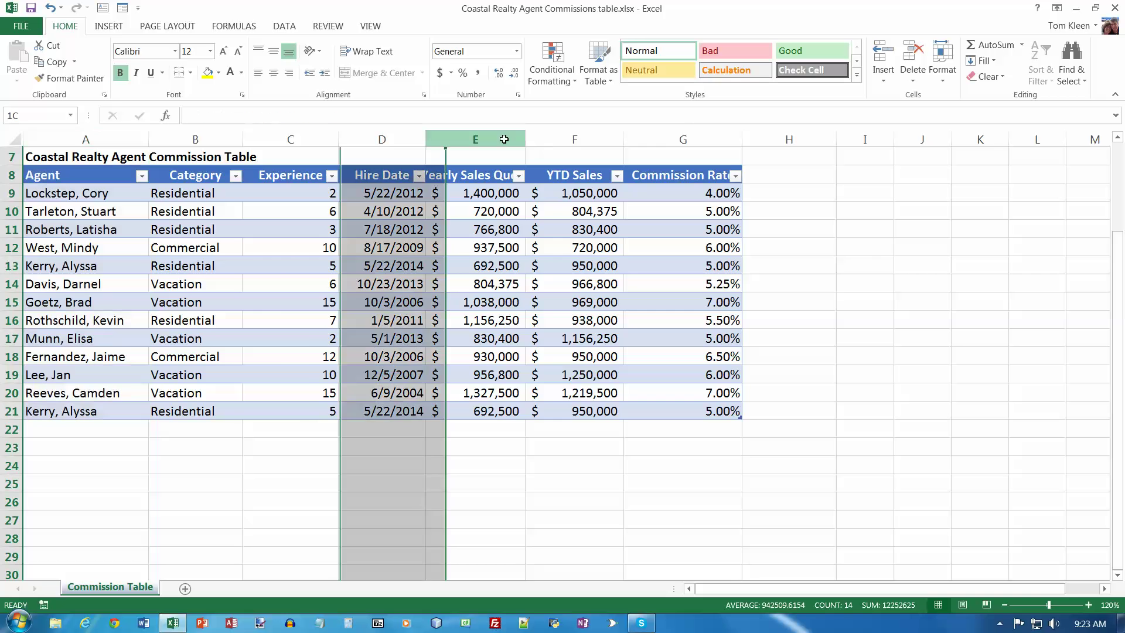
drag(475, 141, 525, 140)
click(574, 139)
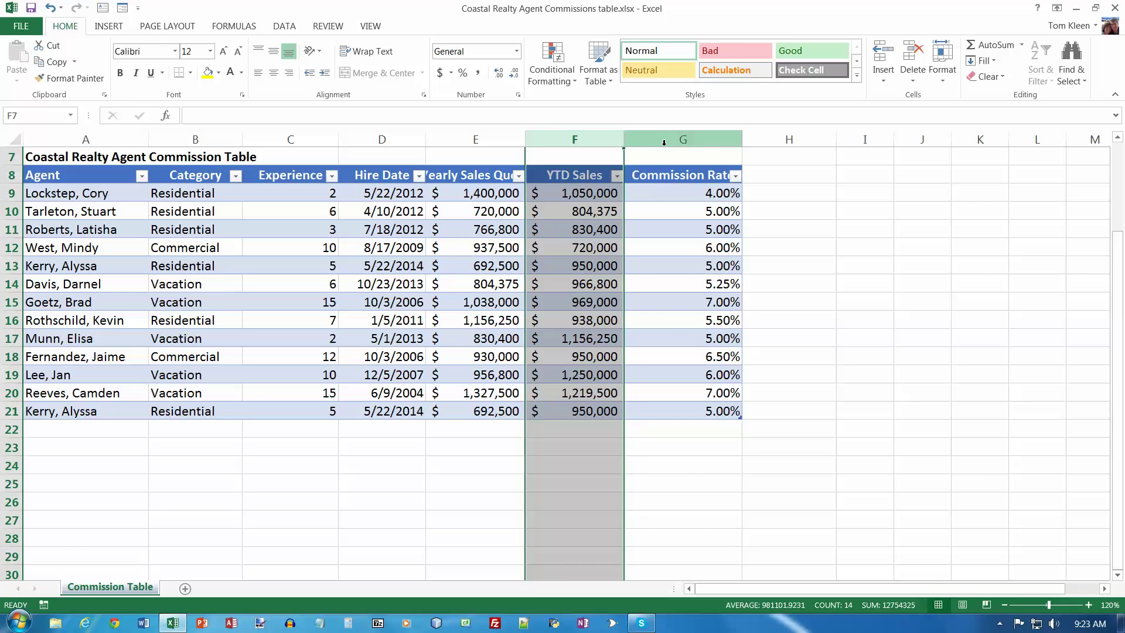
drag(742, 139, 704, 137)
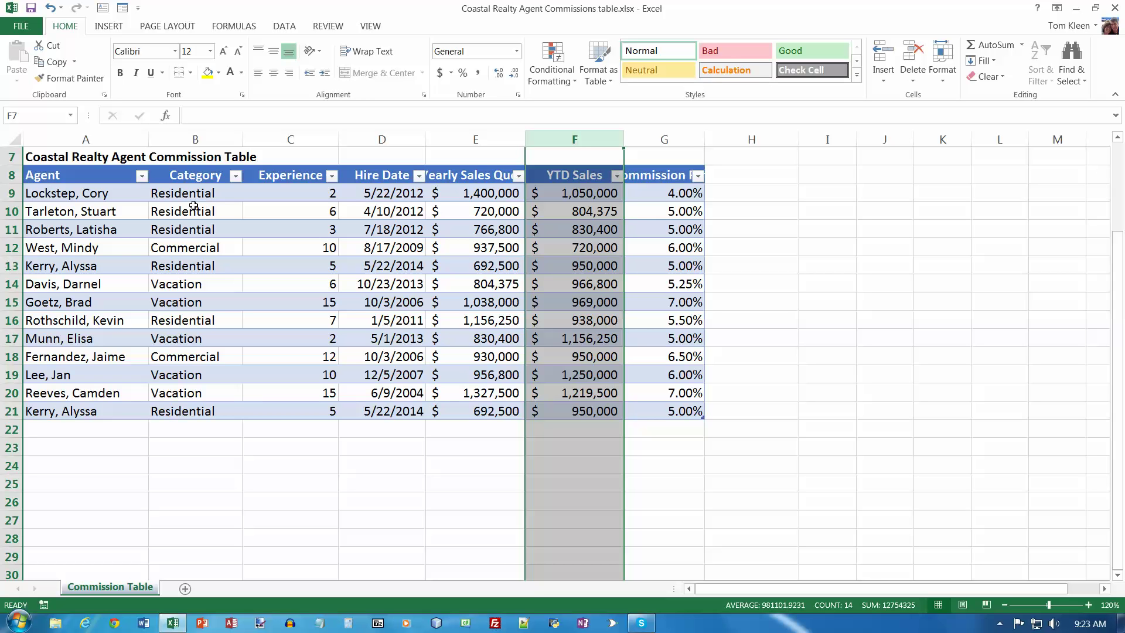
Step: Wrap text in the E8 Yearly Sales Quota and G8 Commission Rate headers
click(485, 174)
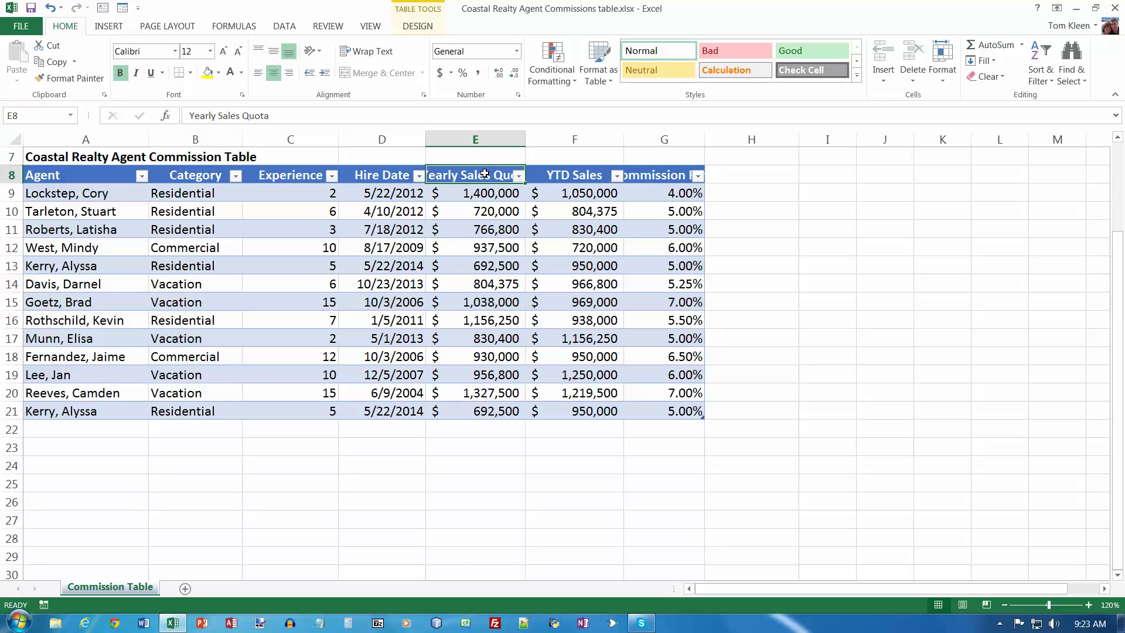
click(379, 51)
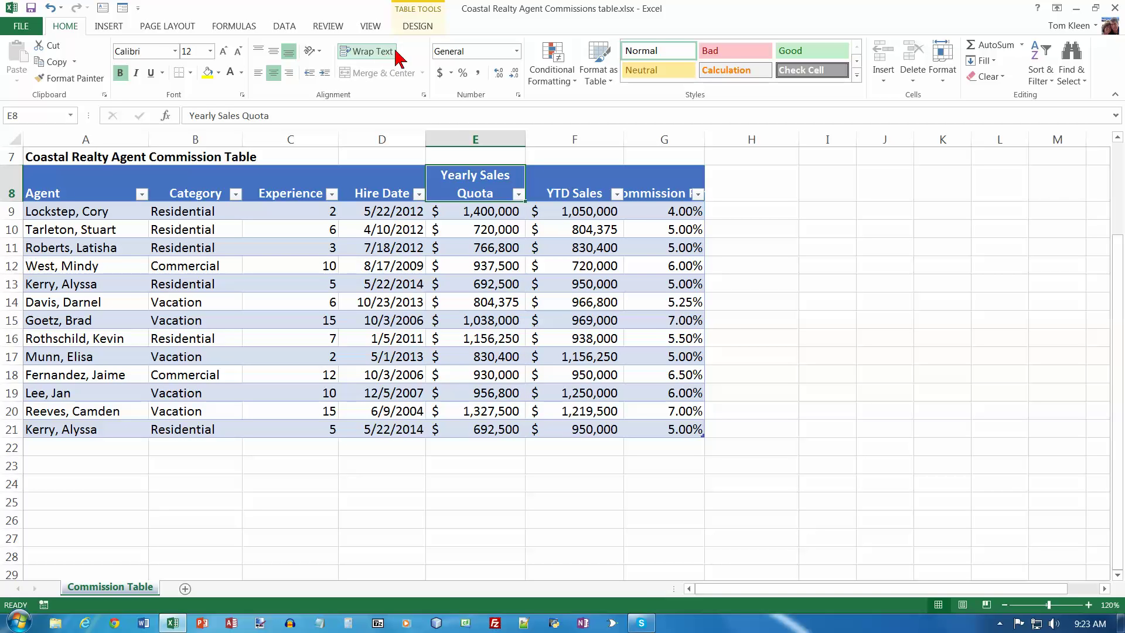
click(654, 176)
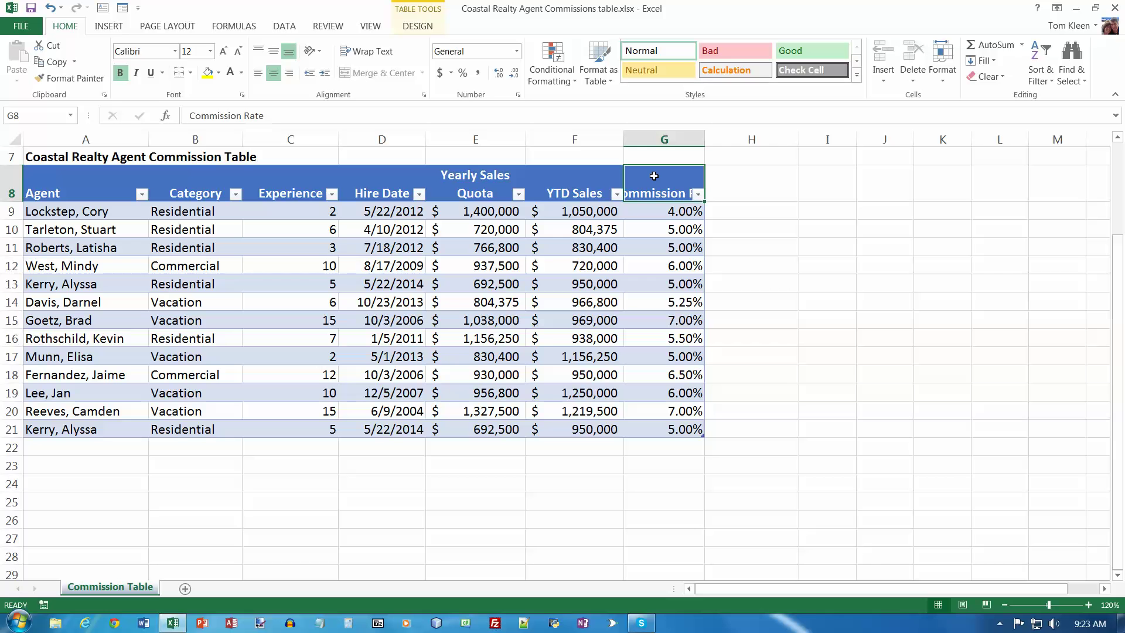
key(alt+h)
key(w)
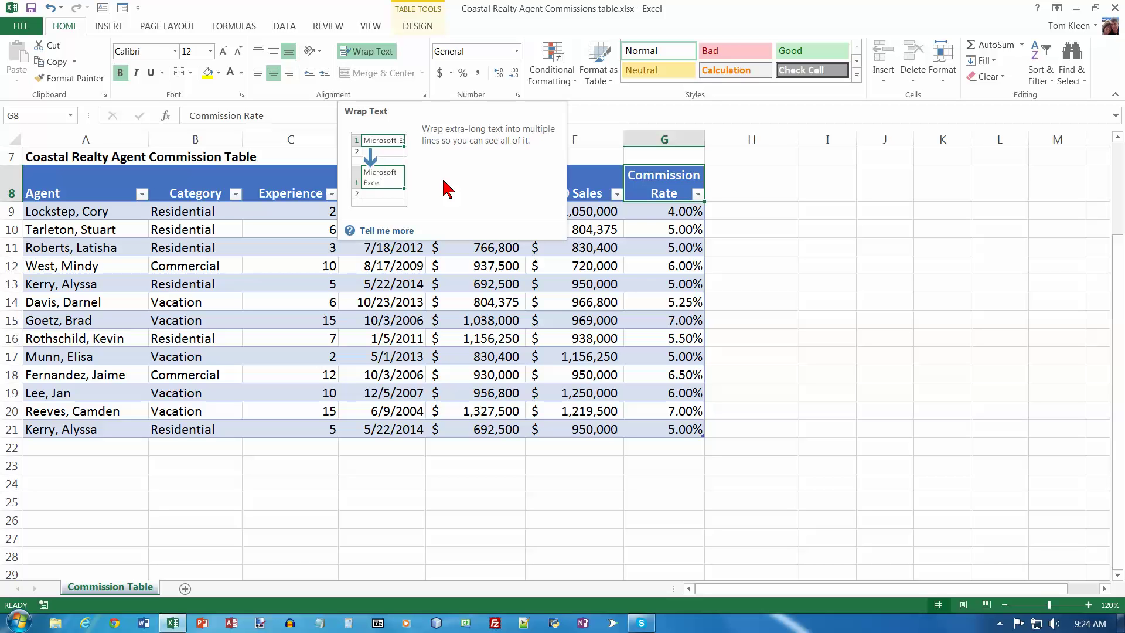
click(274, 234)
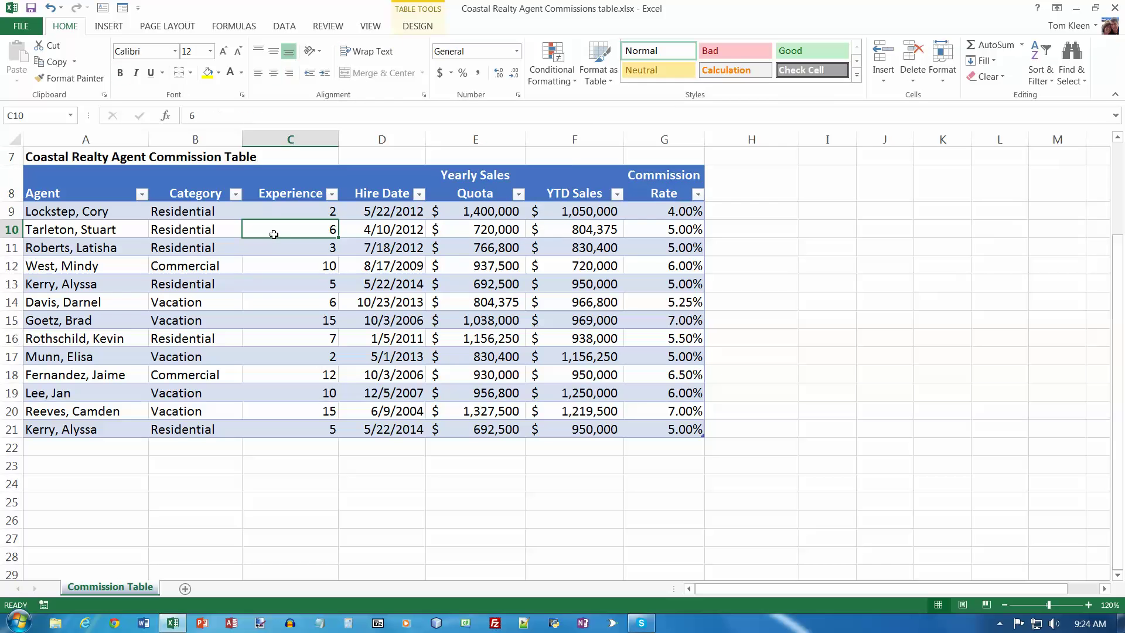
Step: Replace the table name Table1 with Commissions in the Table Name box
click(418, 27)
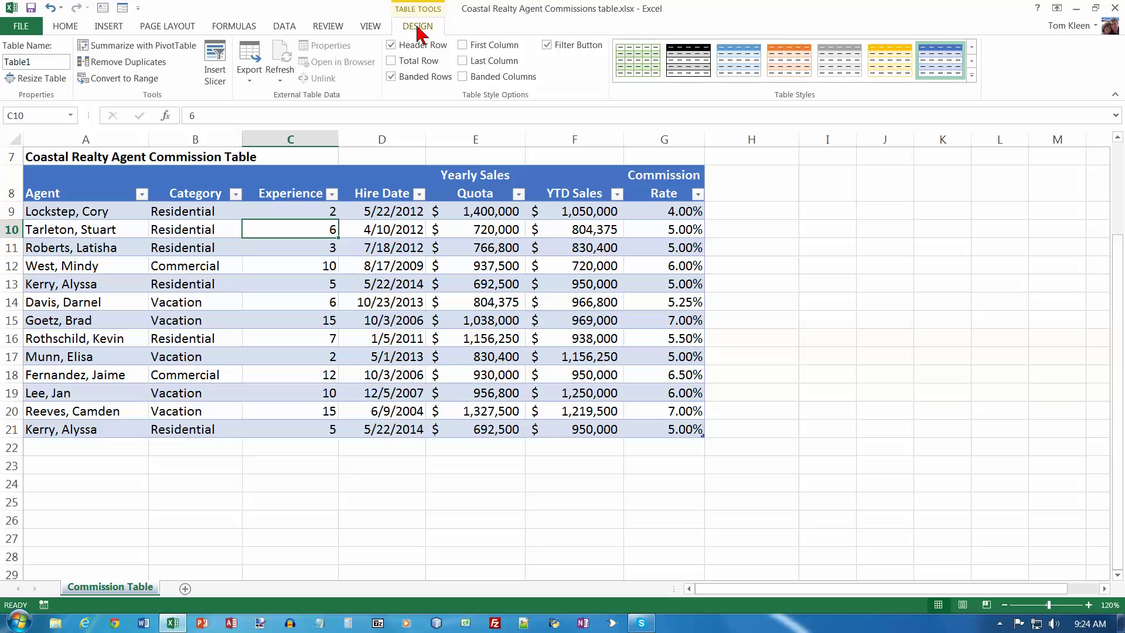
click(54, 63)
text(Commissions)
Step: Remove the duplicate agent row comparing all columns, leaving 12 agents in A8:G20
click(150, 70)
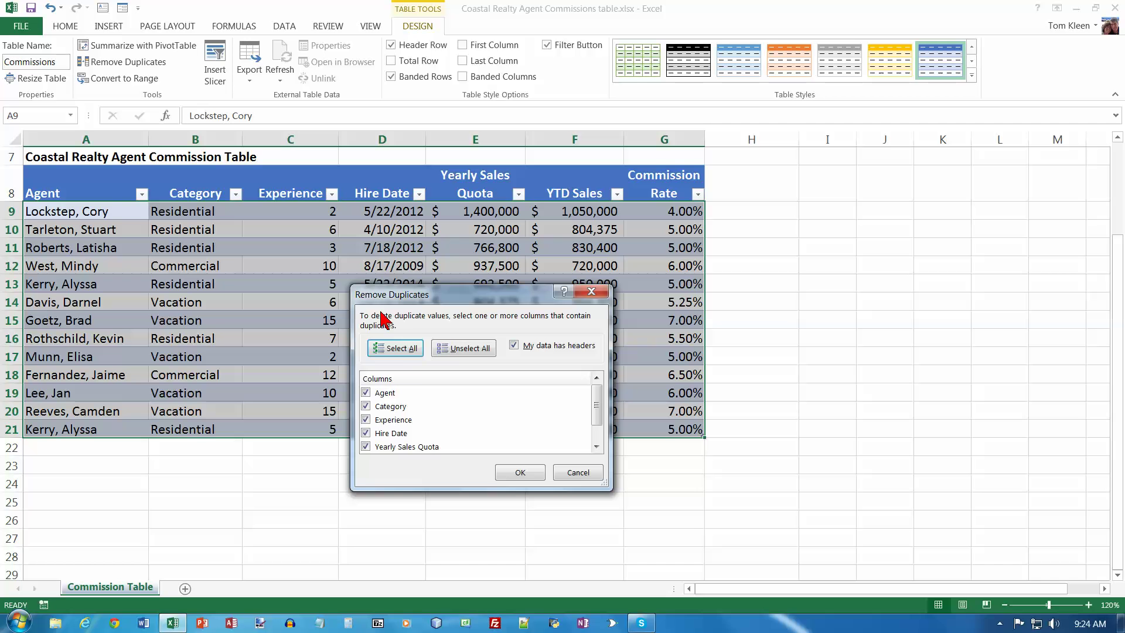
click(404, 350)
click(405, 350)
click(521, 472)
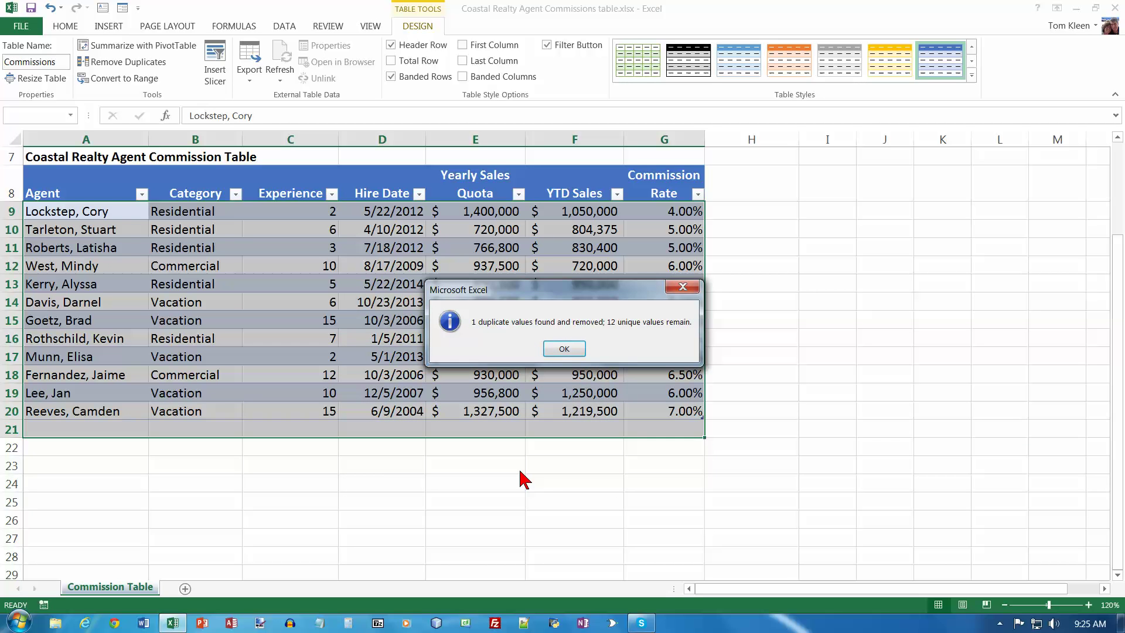
click(565, 349)
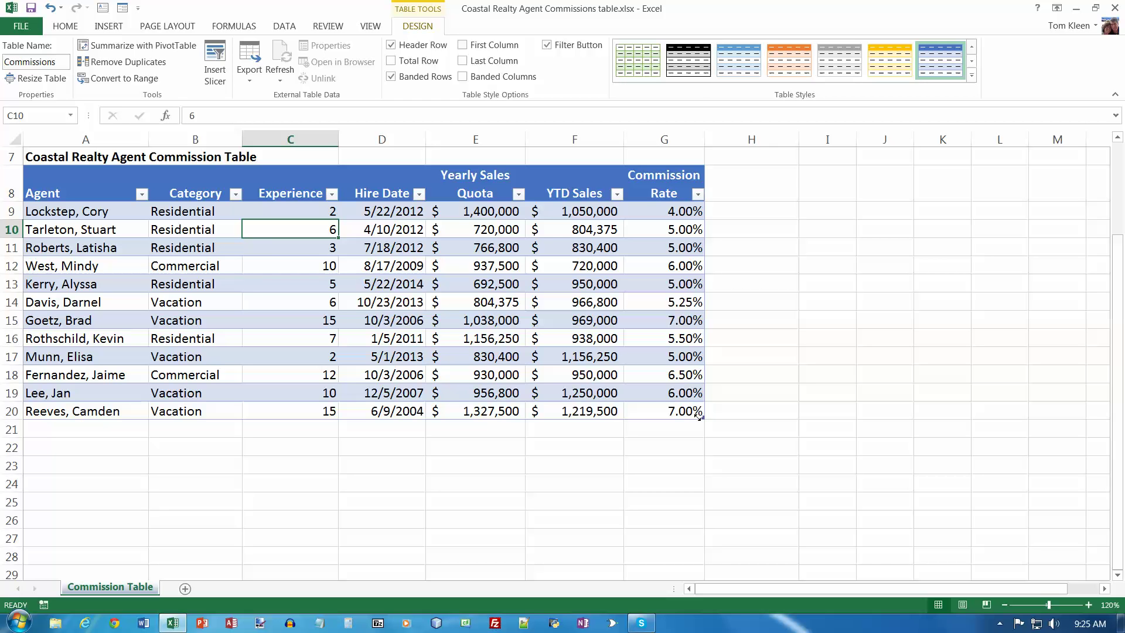
Step: In row 21, enter the new agent's name, category Commercial and 20 years' experience
click(48, 429)
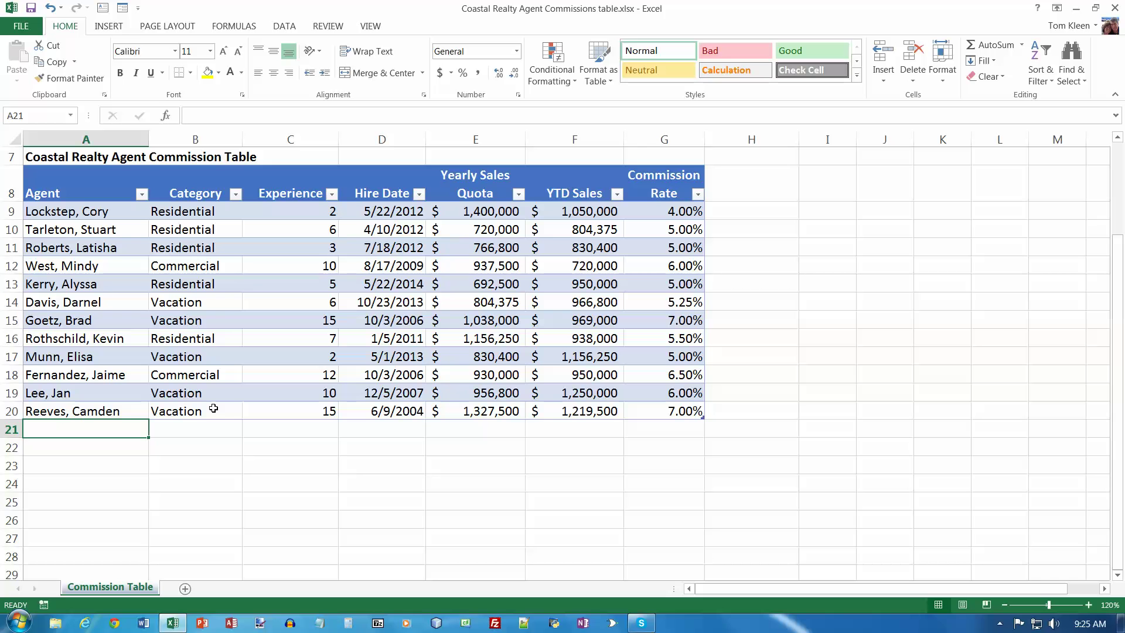
text(P)
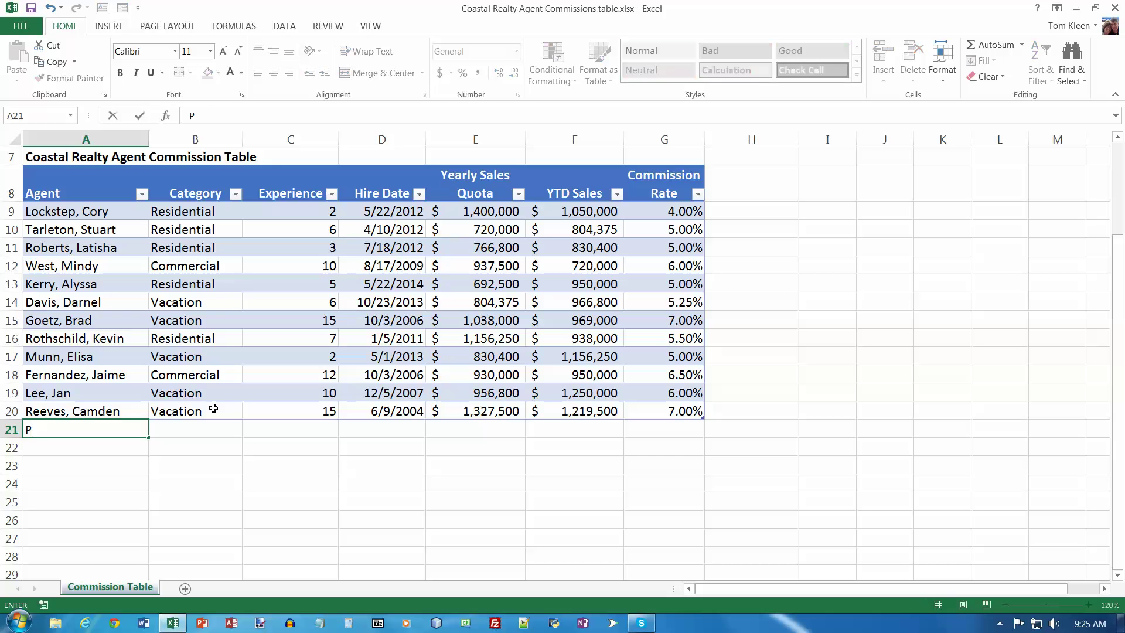
text(erlis, Antonio)
key(Tab)
text(Commercial)
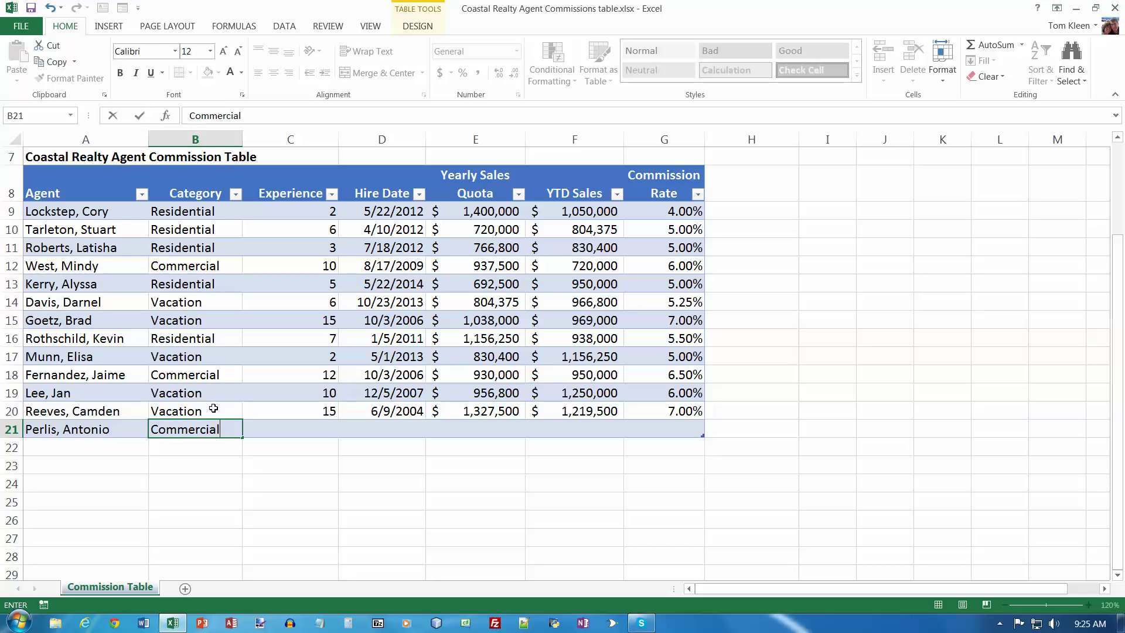
key(Tab)
text(20)
key(Tab)
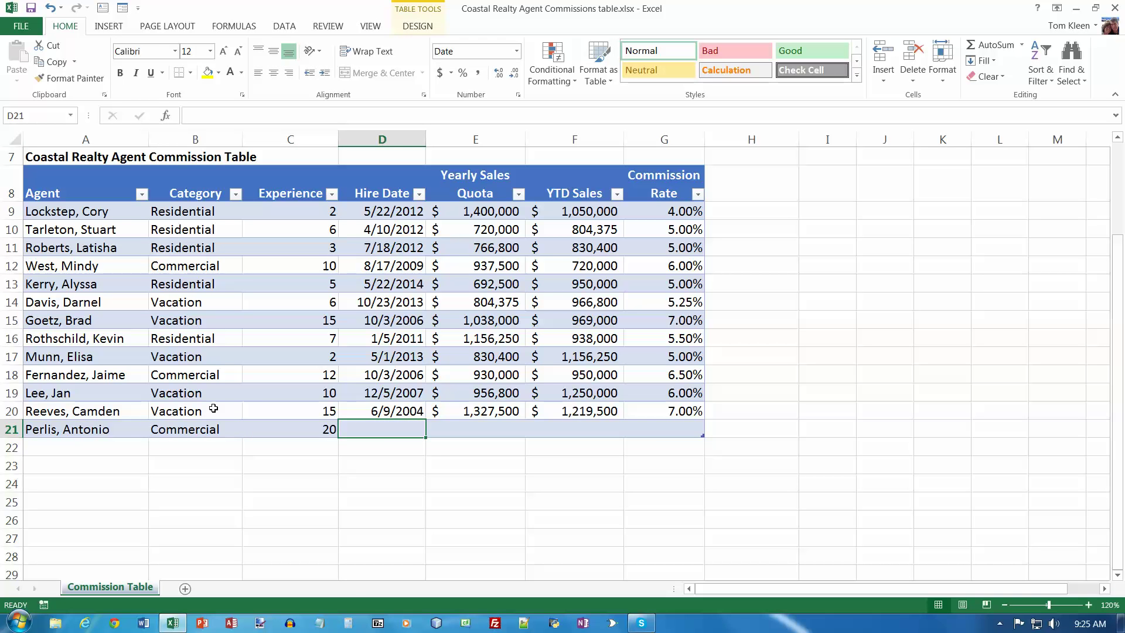
Step: Complete row 21 with hire date 6/15/2004, quota 1,568,000, YTD sales 2,125,000 and 7.5% rate
text(6/15/2004)
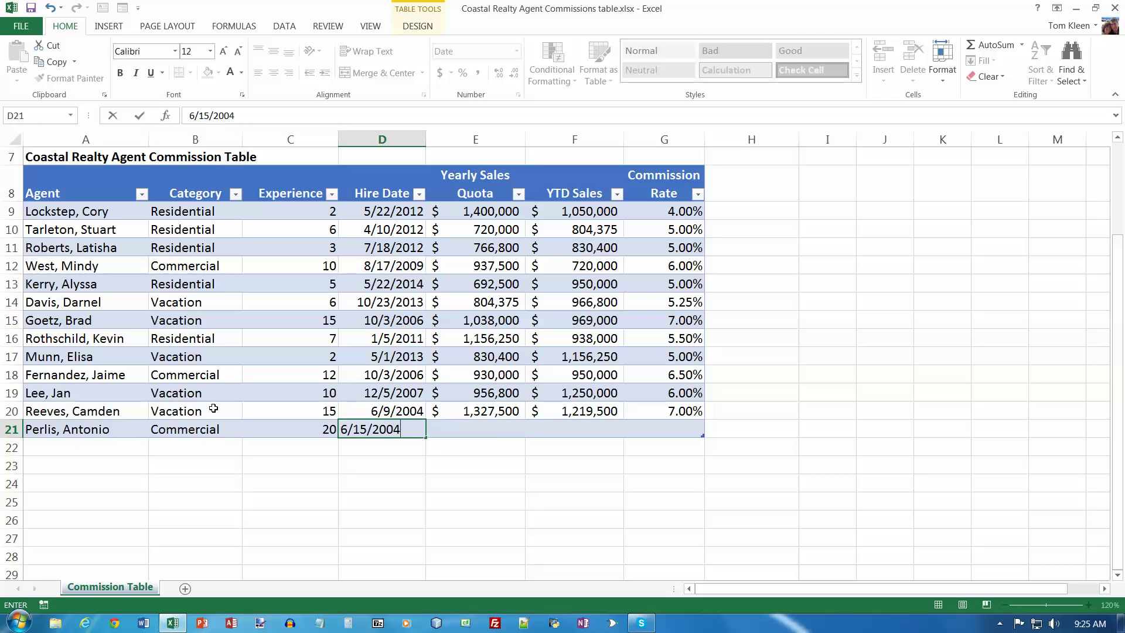
key(Tab)
text(1)
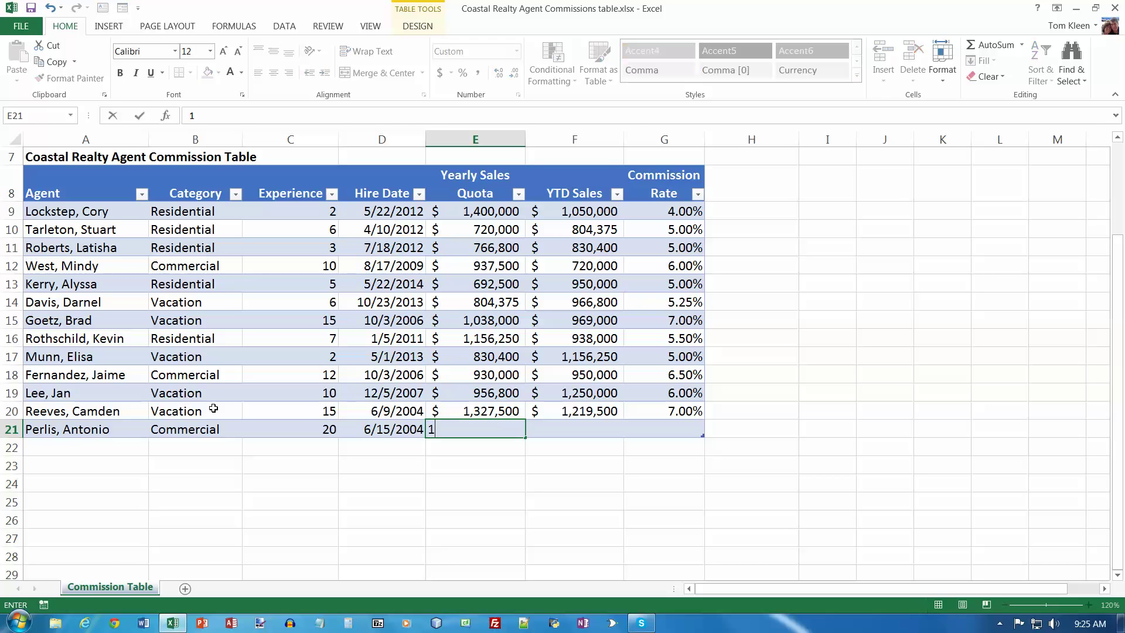
text(,568,0000)
key(Tab)
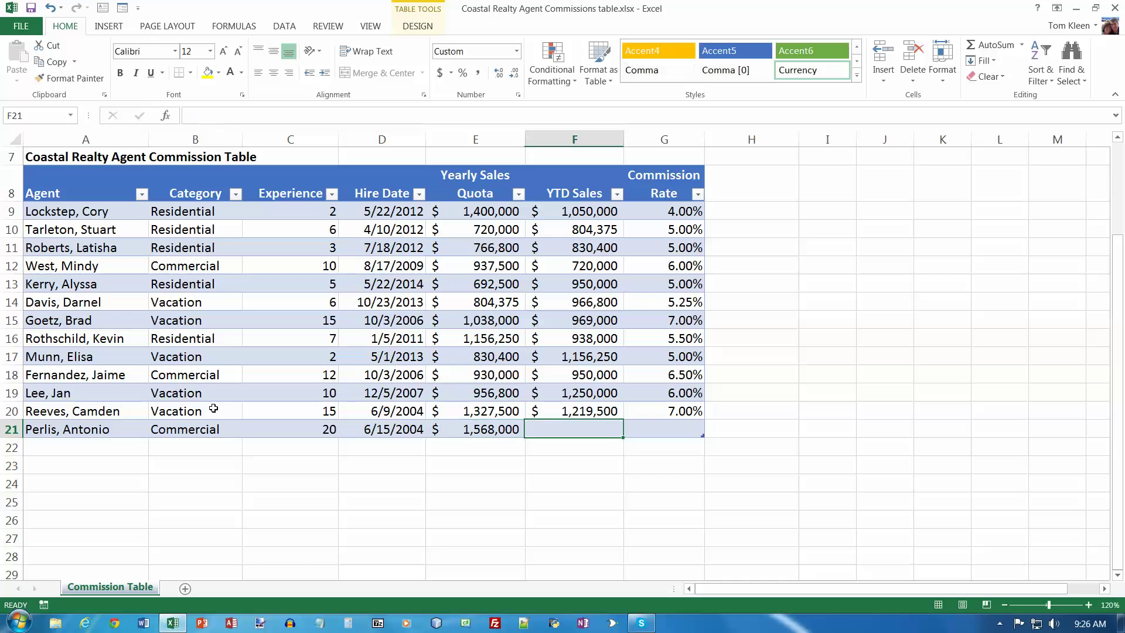
text(2,125,000)
key(Tab)
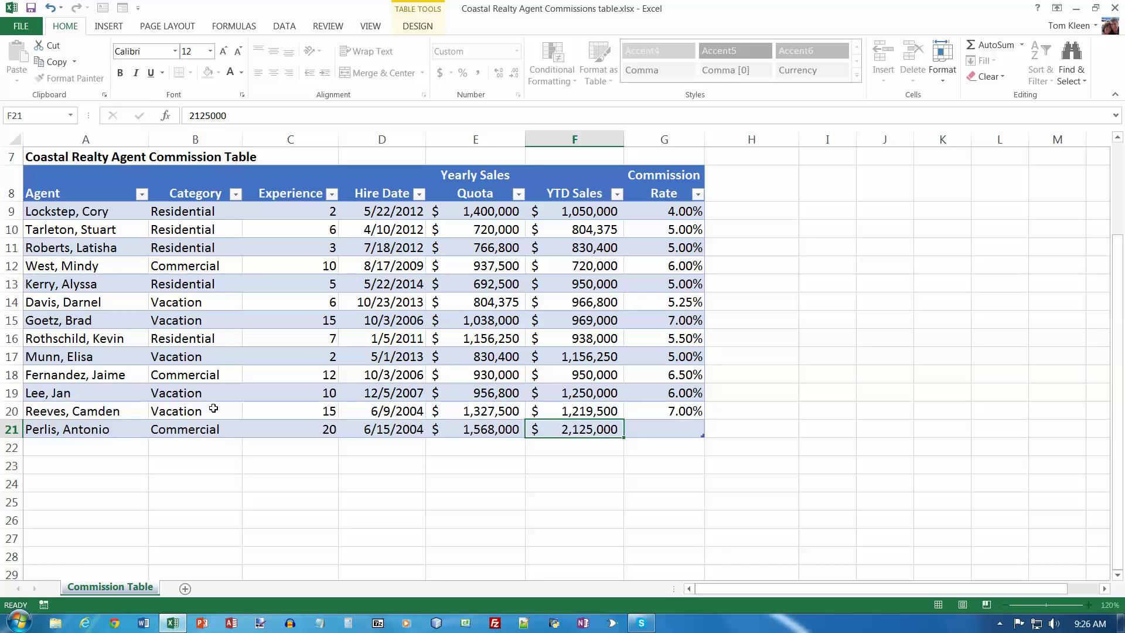
text(7.5)
key(Return)
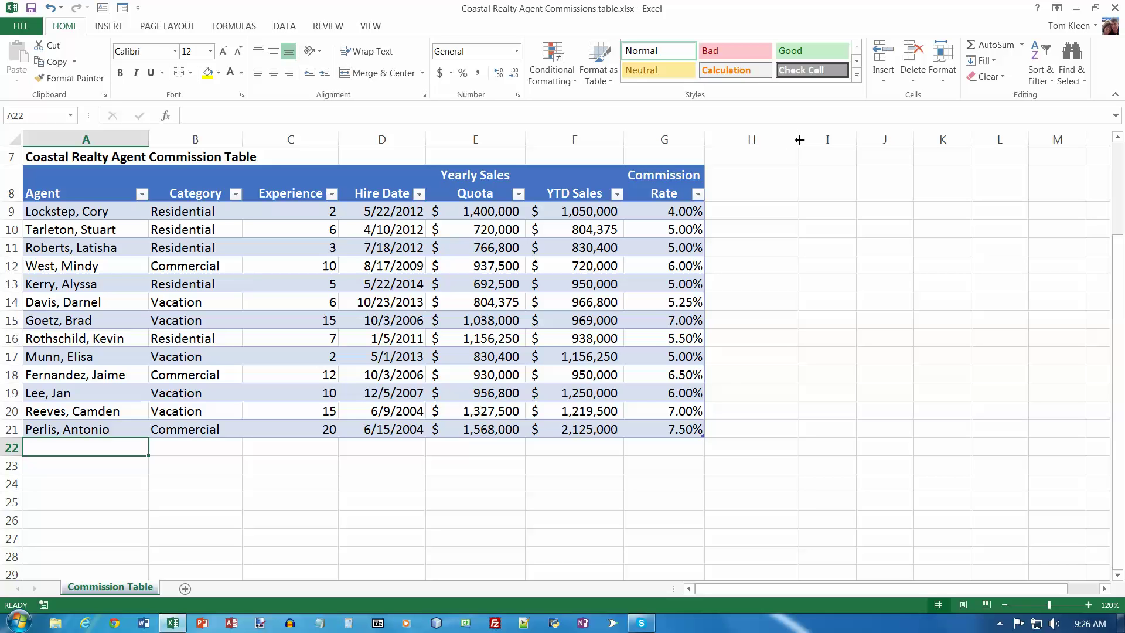
Step: Enter the header 'YTD Commission' in H8 to extend the table, then wrap its text
drag(800, 139, 800, 140)
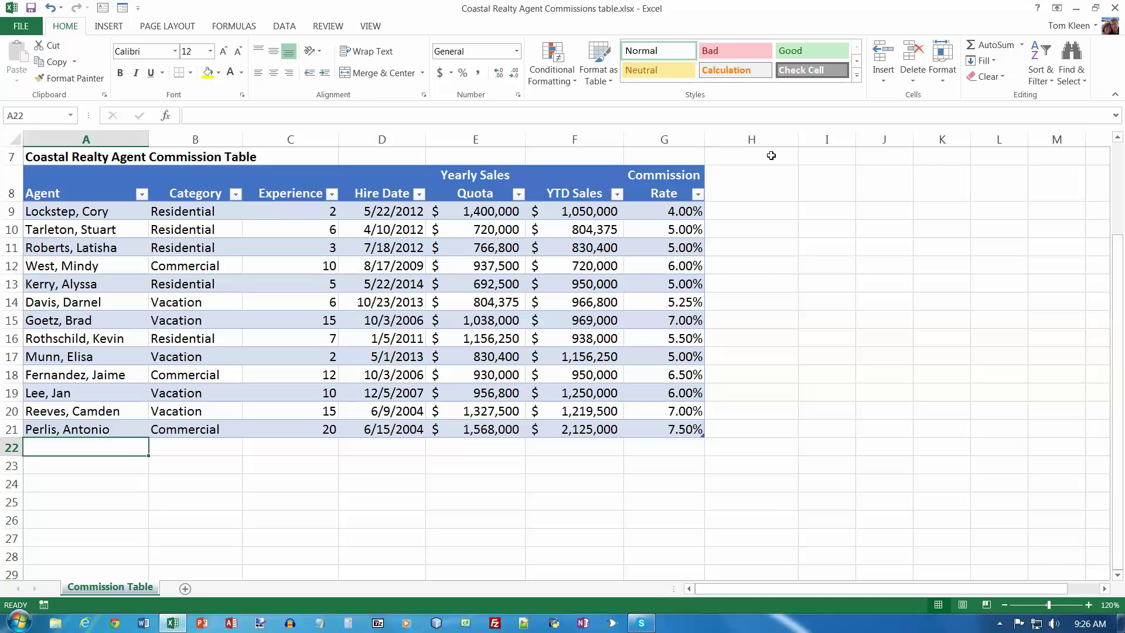
click(764, 187)
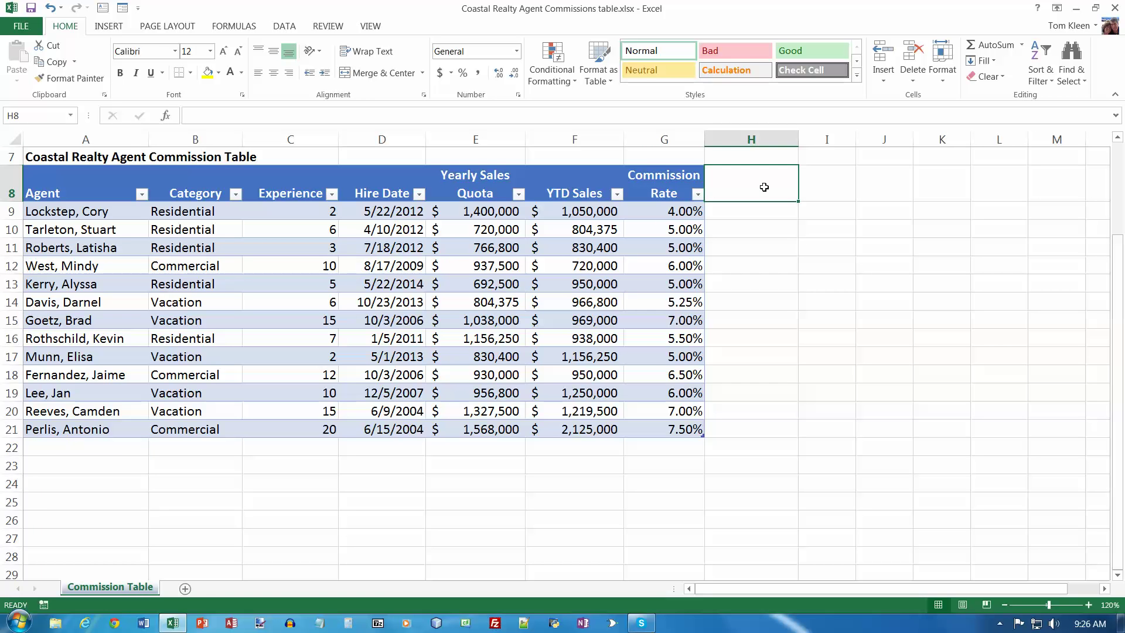
text(YTD)
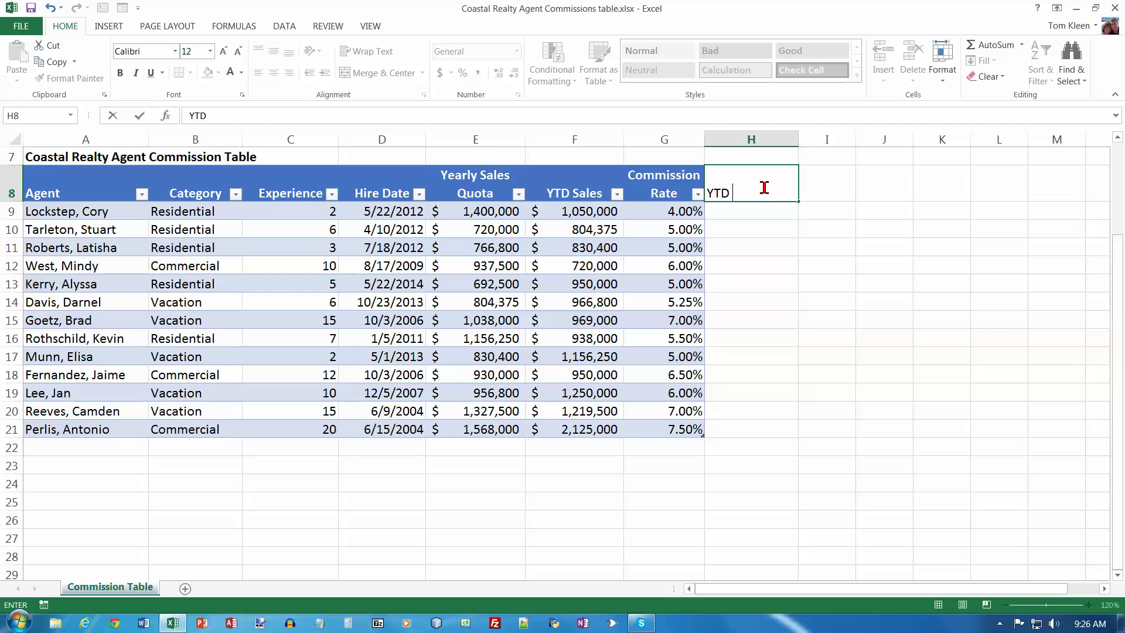
text( Commission)
key(Return)
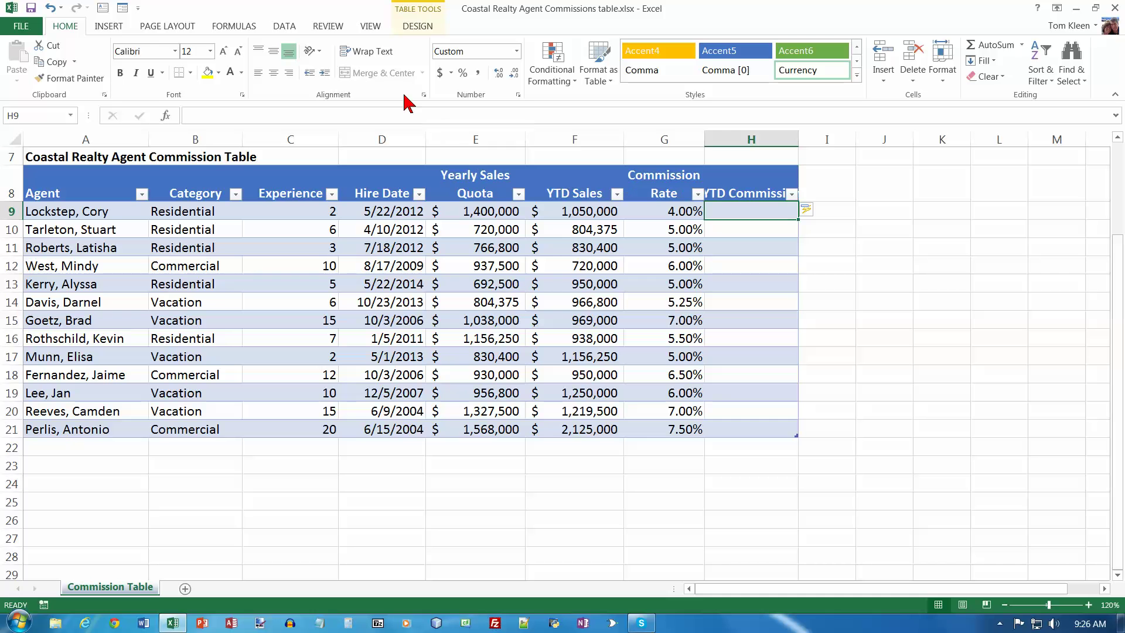
click(383, 53)
Step: Wrap the YTD Commission header in H8, fit column H and row 8's height, and widen column I to 12.00
drag(800, 139, 796, 140)
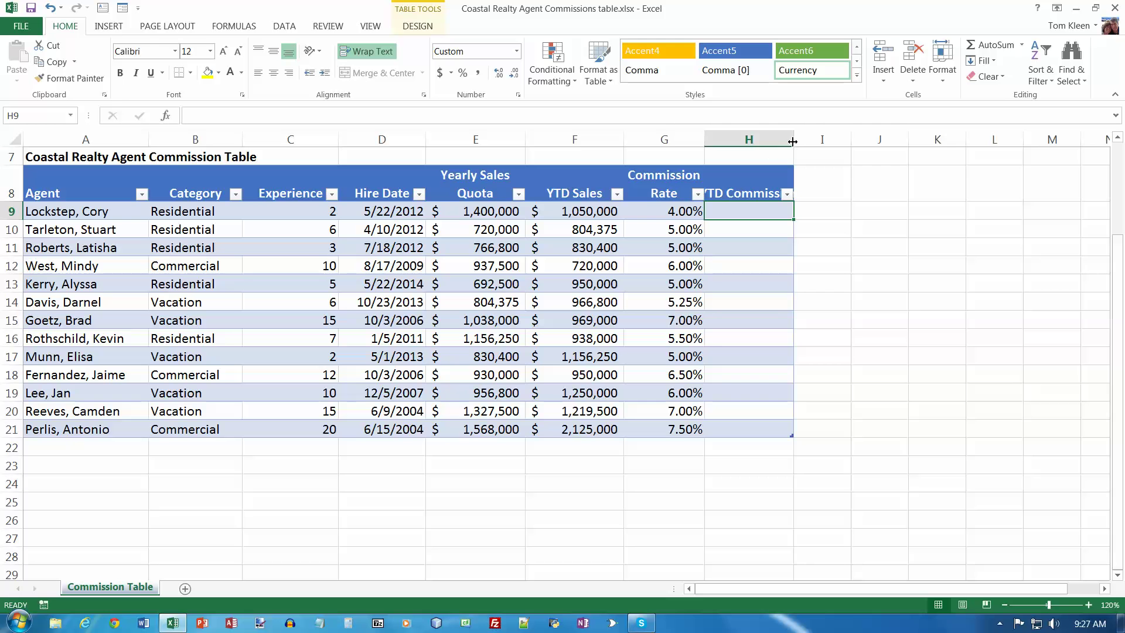
drag(793, 140, 777, 143)
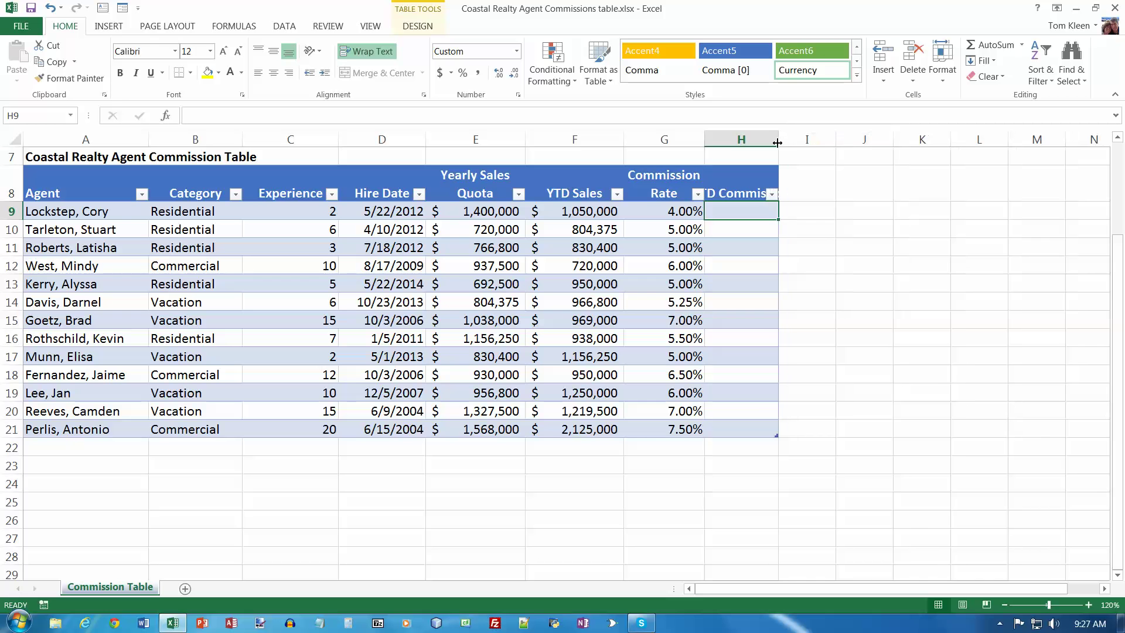
click(758, 179)
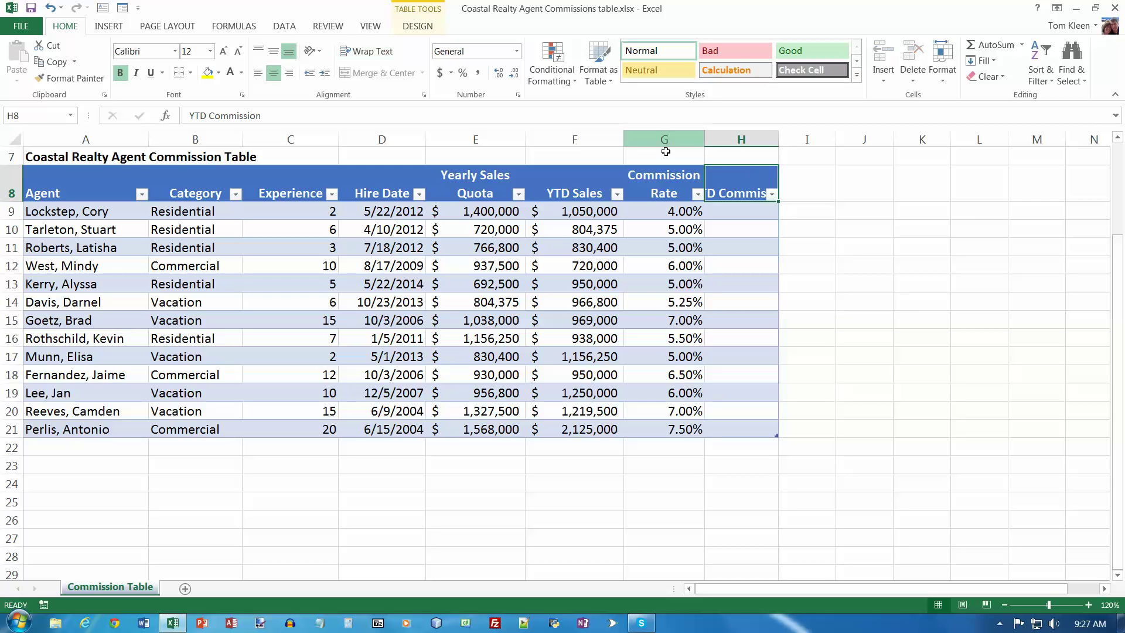
click(368, 51)
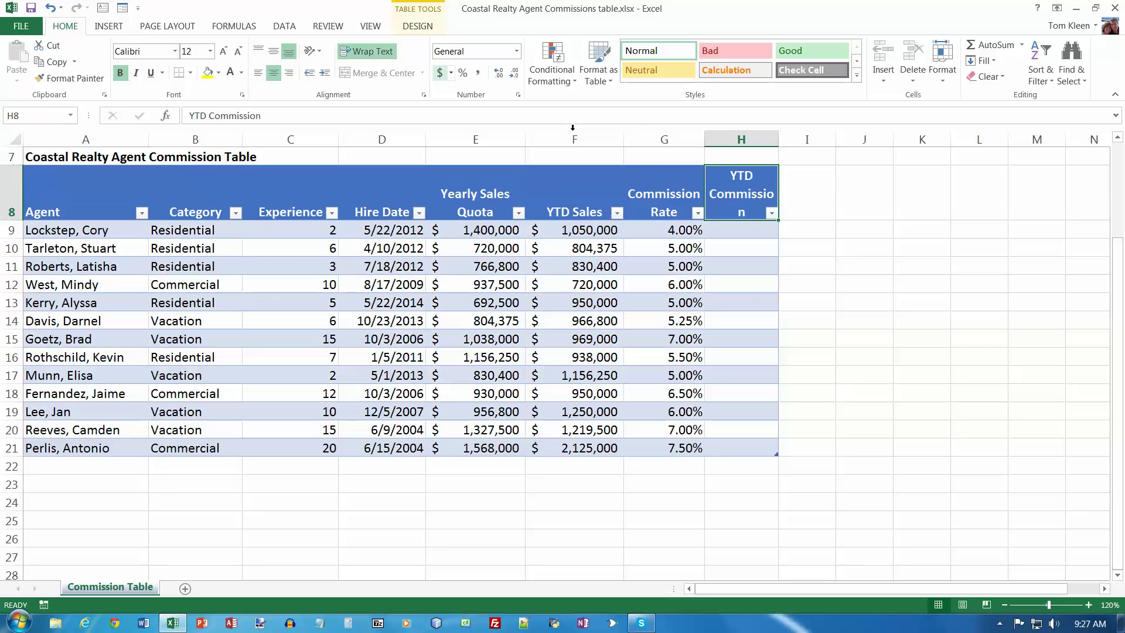
drag(775, 140, 798, 136)
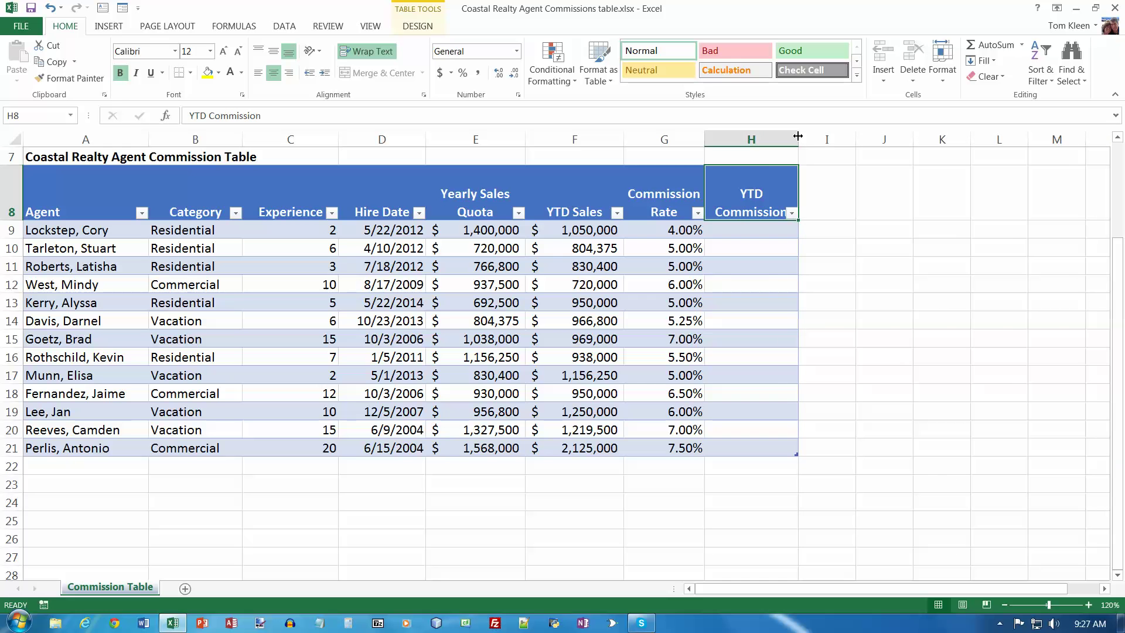
double_click(17, 221)
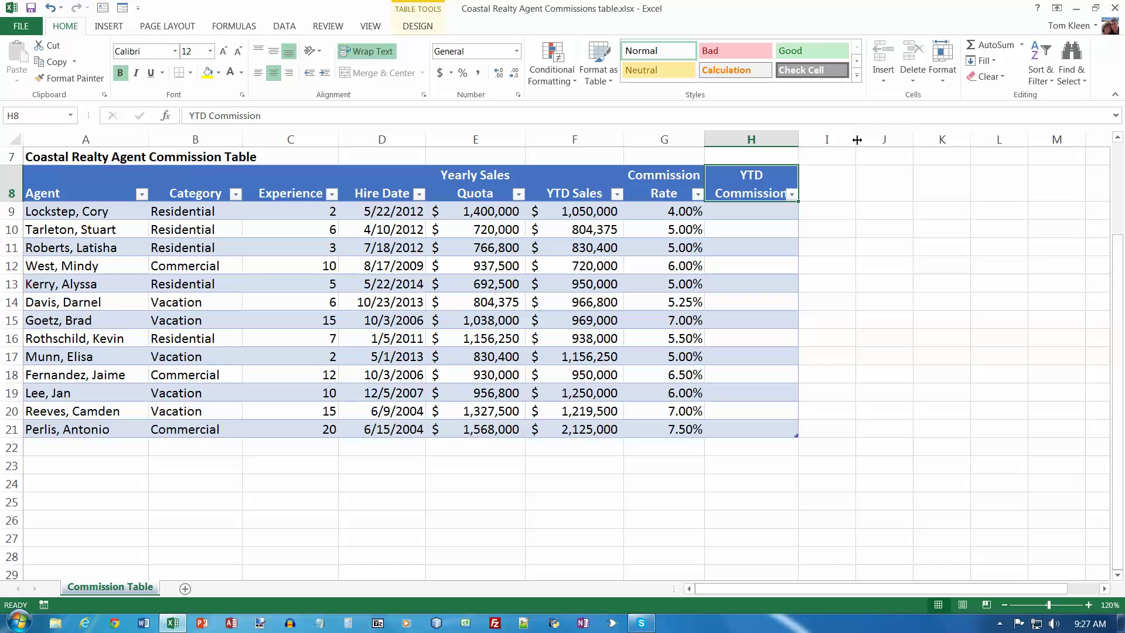
drag(856, 139, 879, 138)
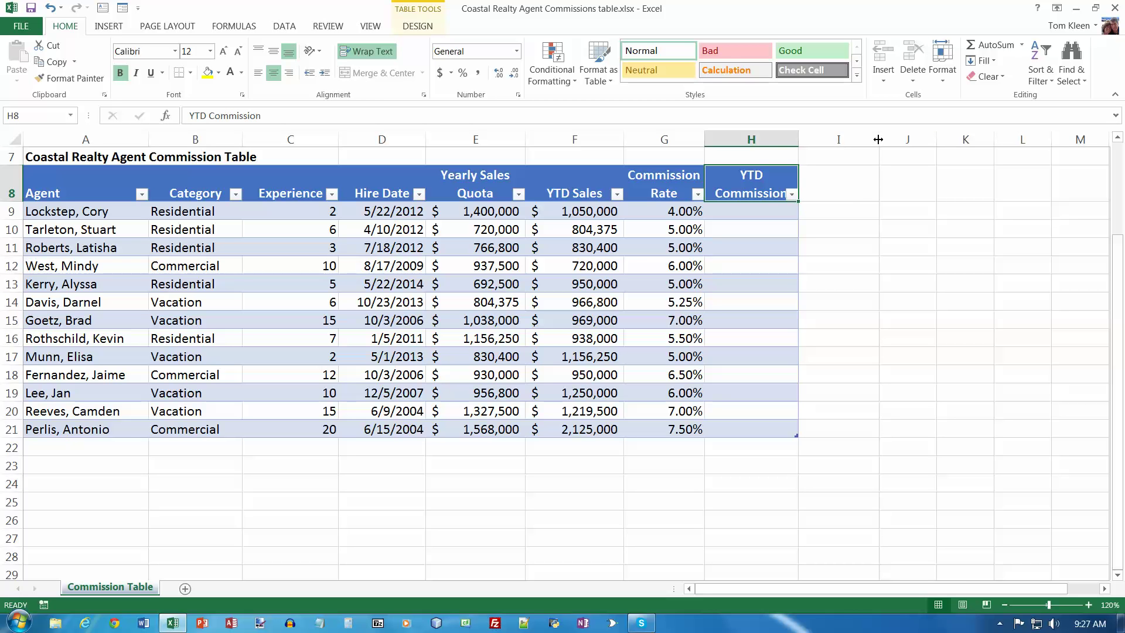
Step: Add the header 'Over/Under Quota' in I8, wrapped onto two lines
click(859, 179)
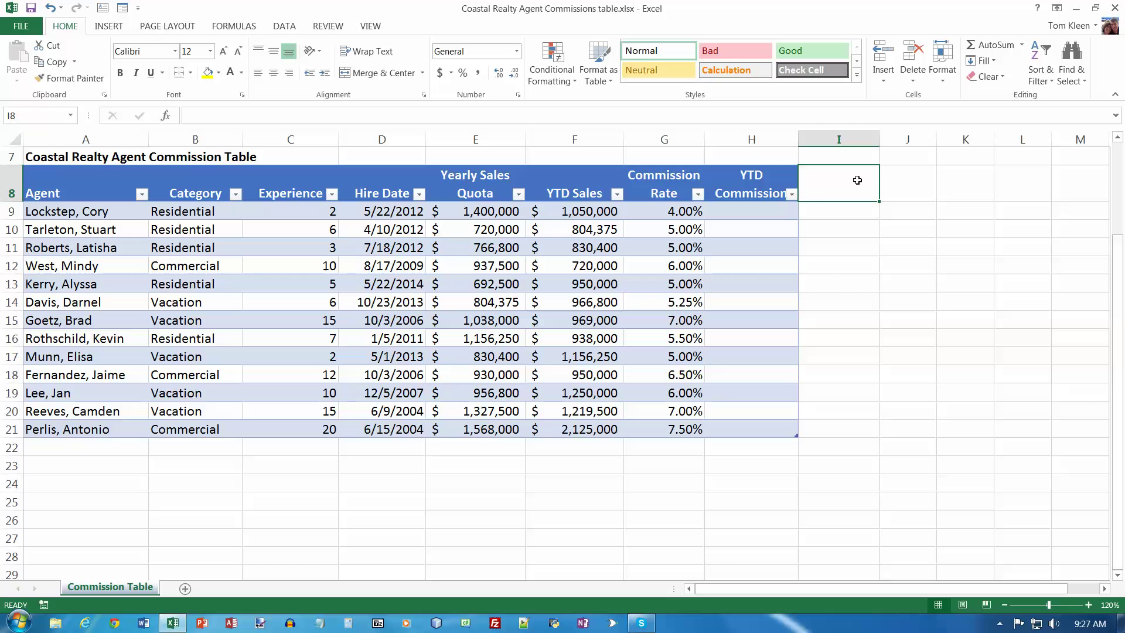
text(O)
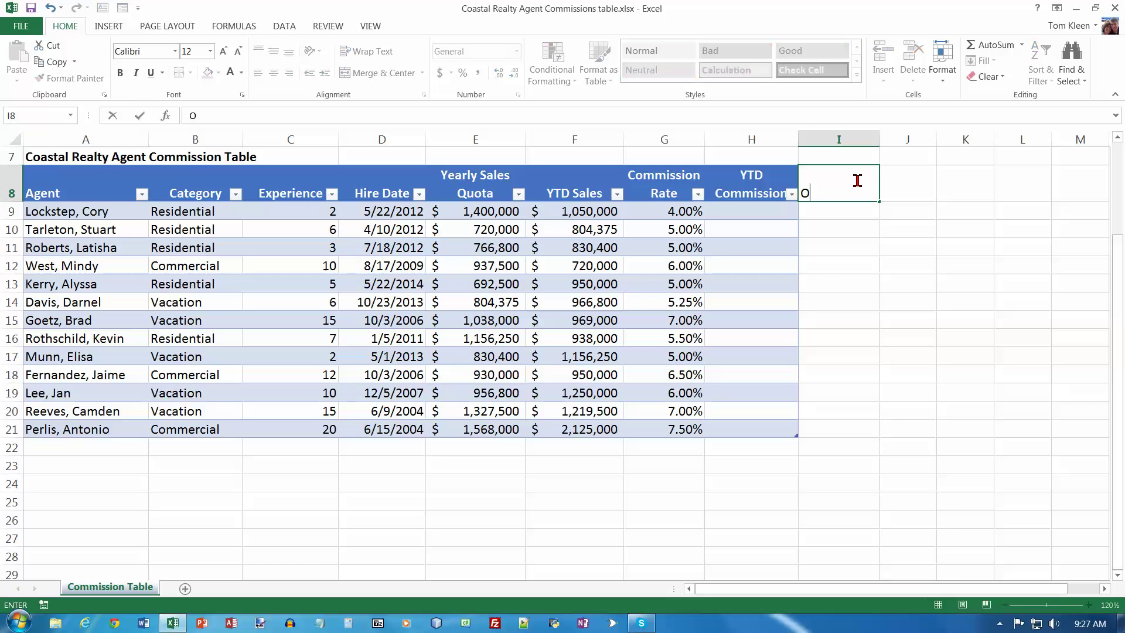
text(ver/Under Quota)
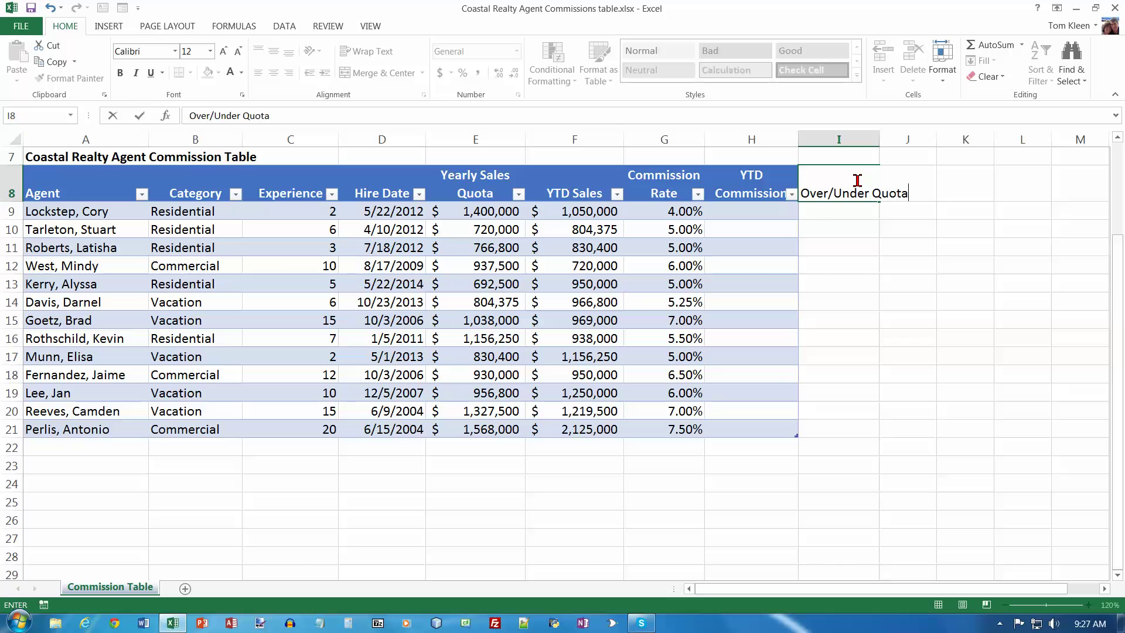
key(Return)
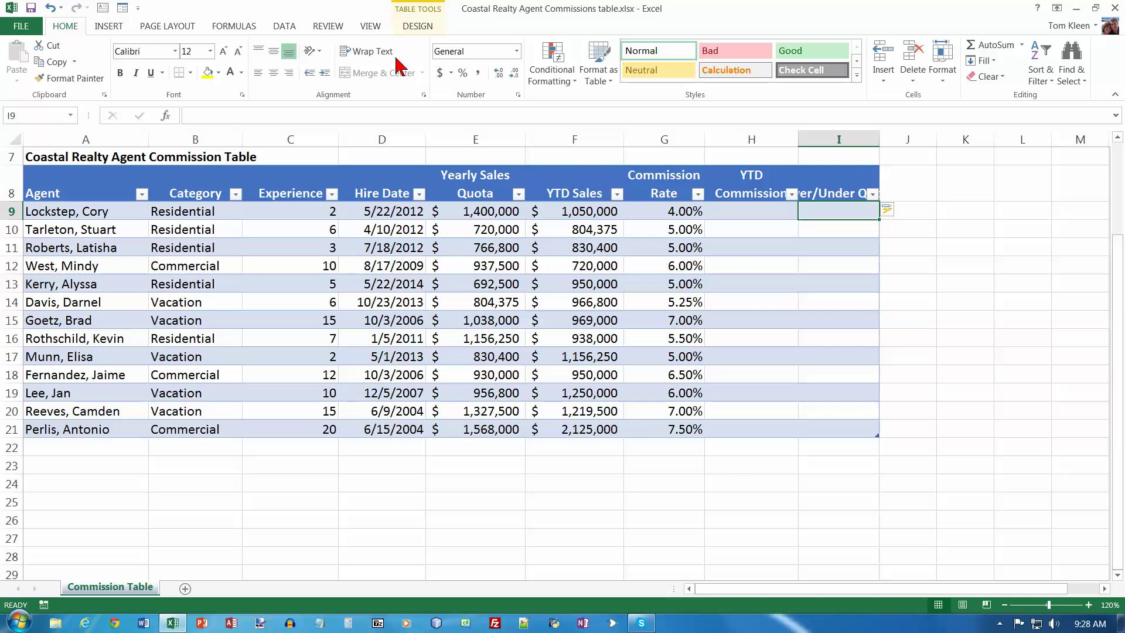
click(831, 188)
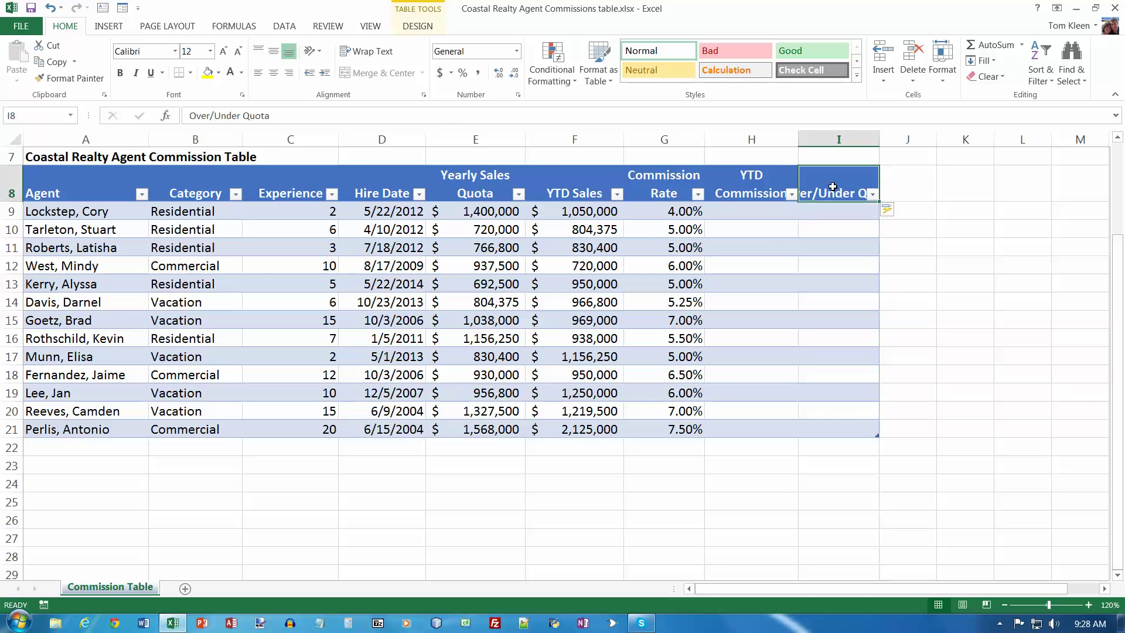
click(369, 51)
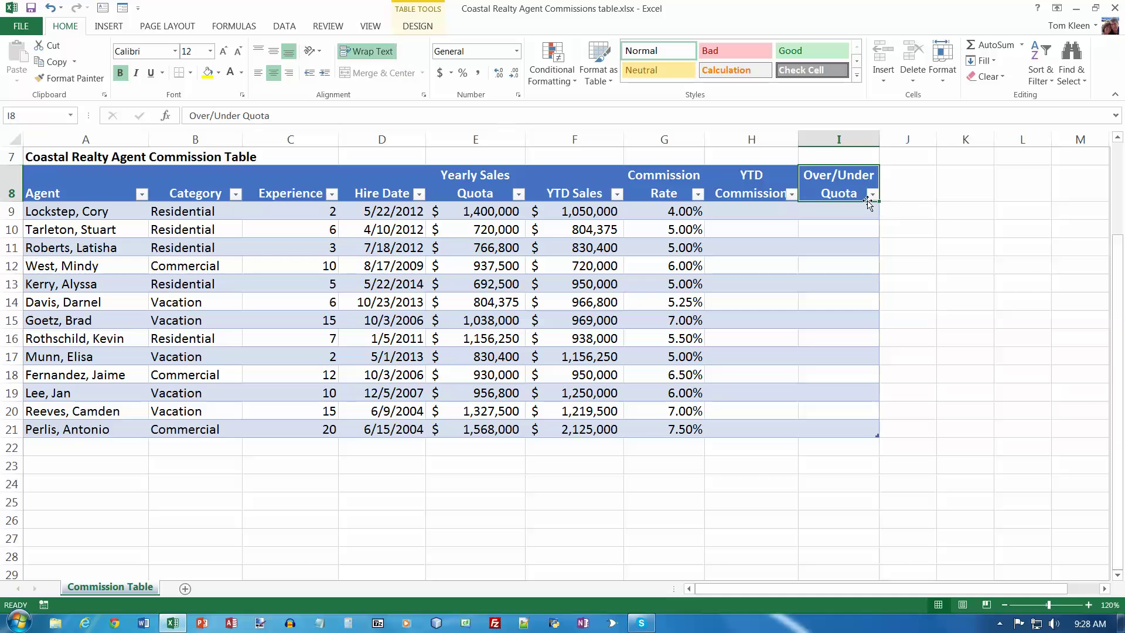
Step: Widen column J and add the header 'Standing' in J8
click(918, 189)
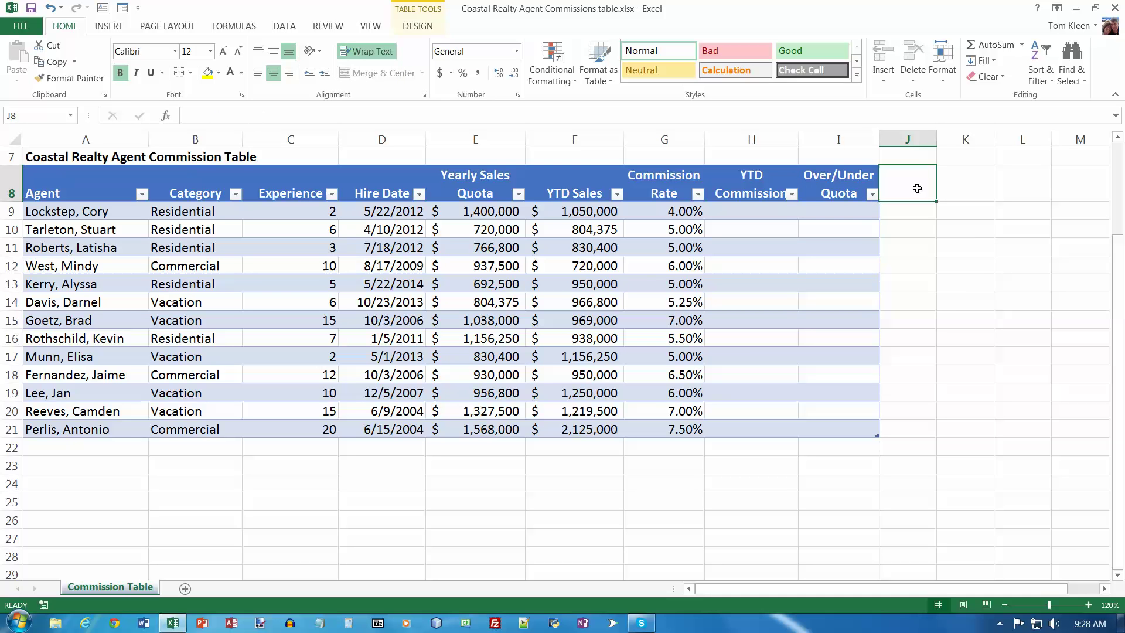
drag(936, 140, 960, 139)
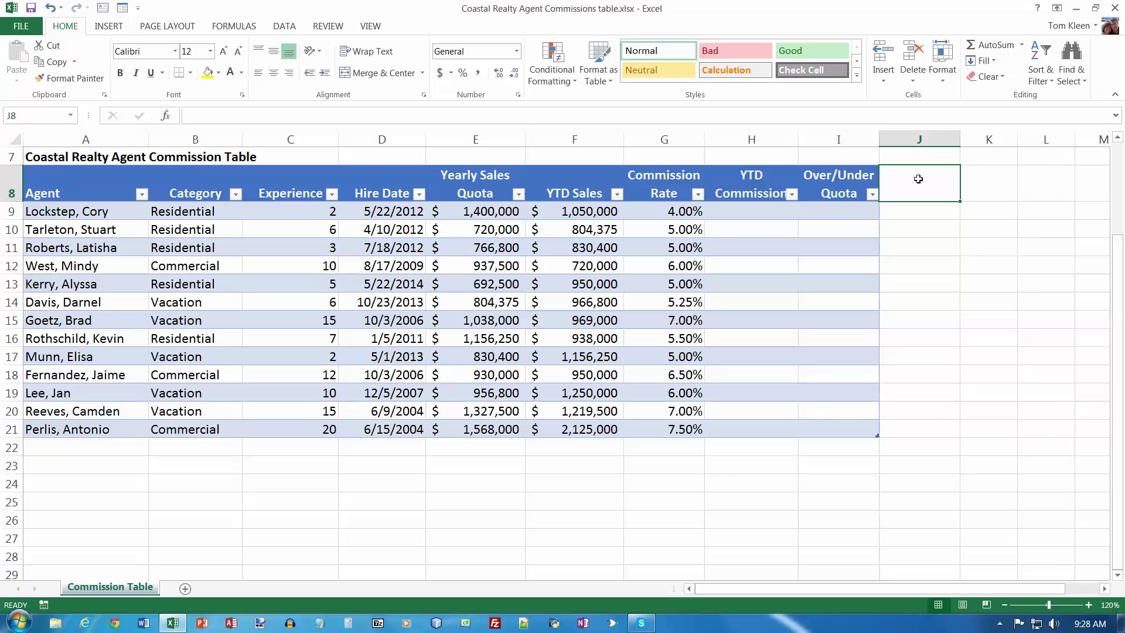
text(Standing)
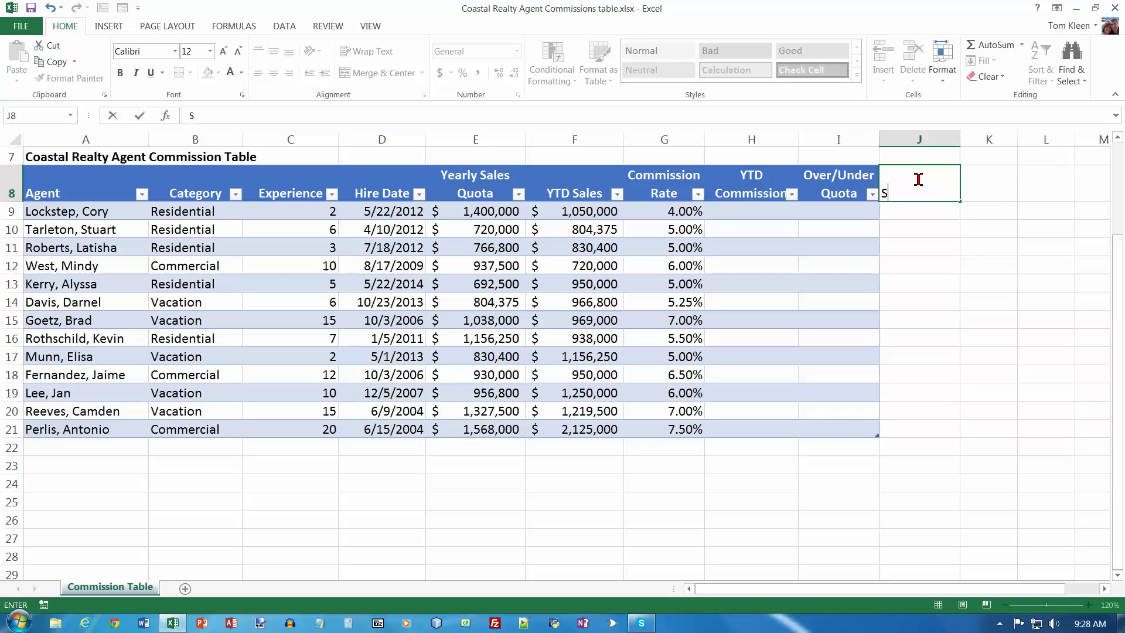
key(Return)
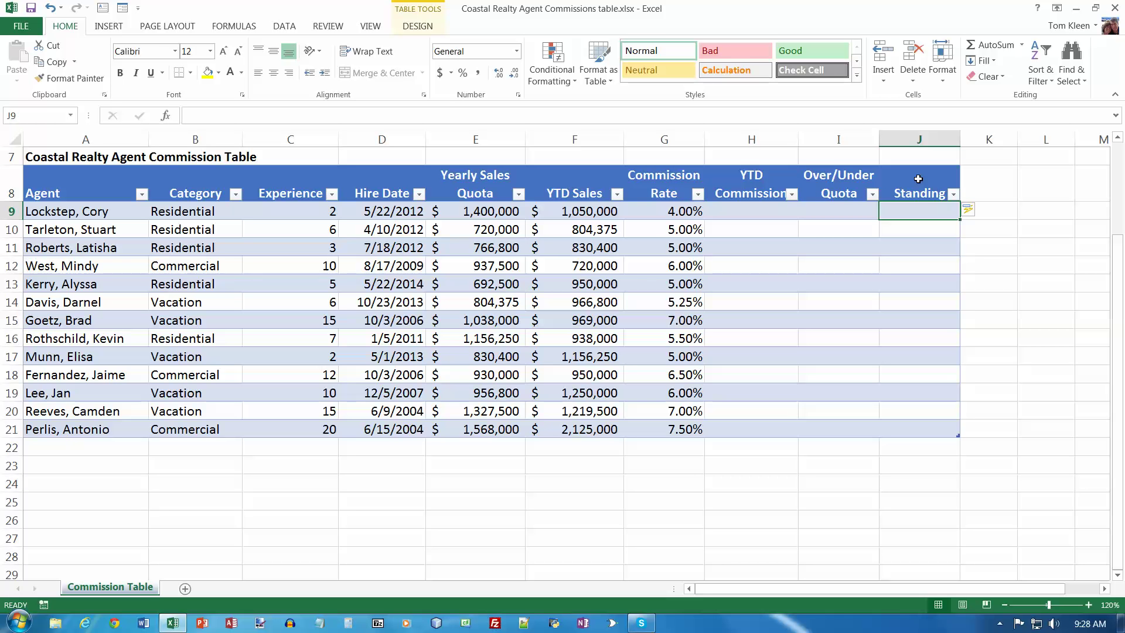
click(89, 157)
Step: Merge and center 'Coastal Realty Agent Commission Table' across A7:J7 and apply the Title style
drag(89, 157, 930, 154)
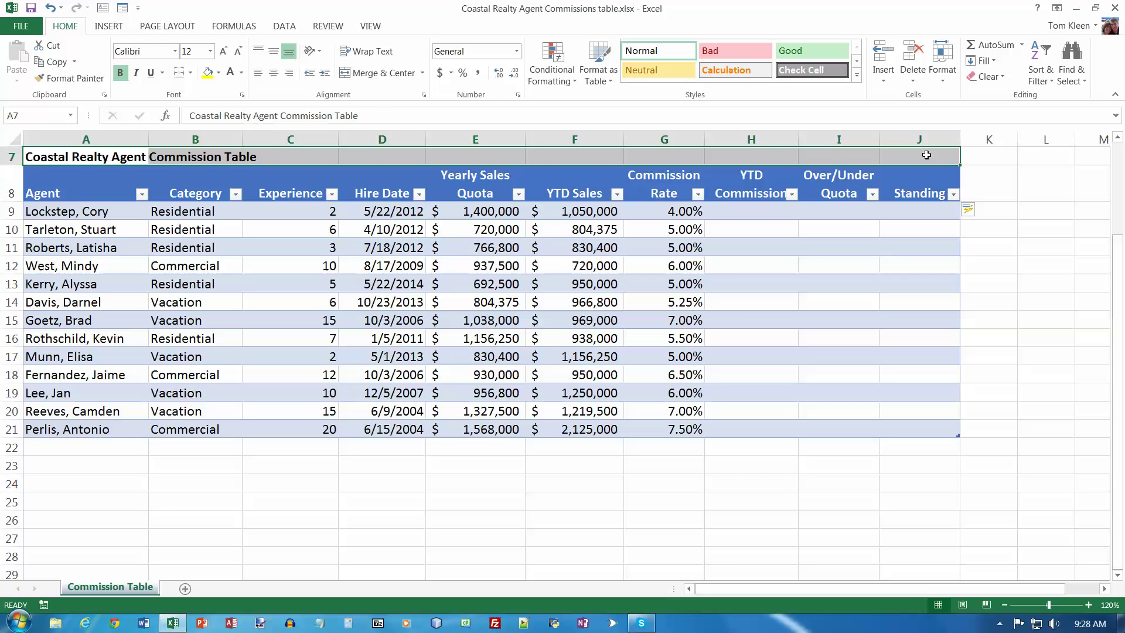
click(380, 76)
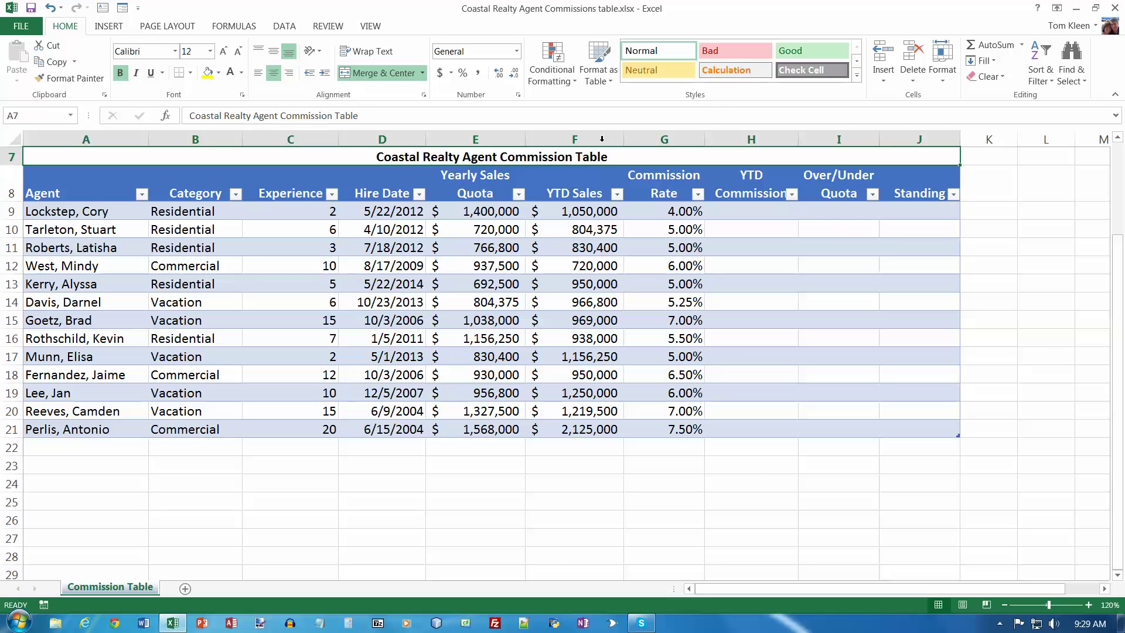
click(857, 76)
click(949, 157)
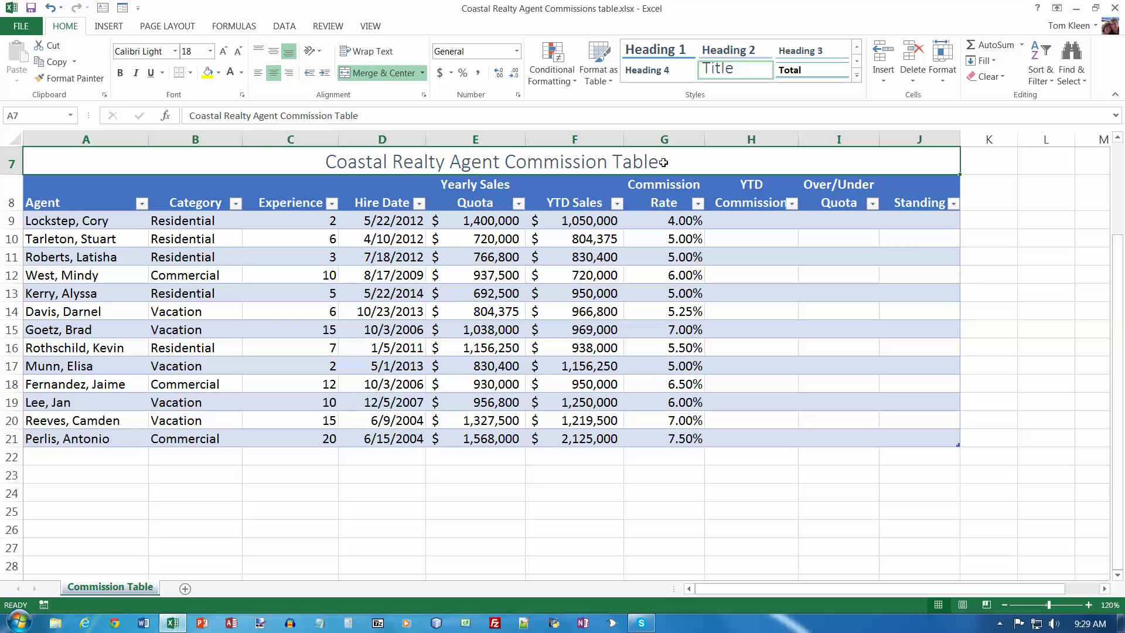
Step: Format H9 as Accounting with one fewer decimal place
click(741, 221)
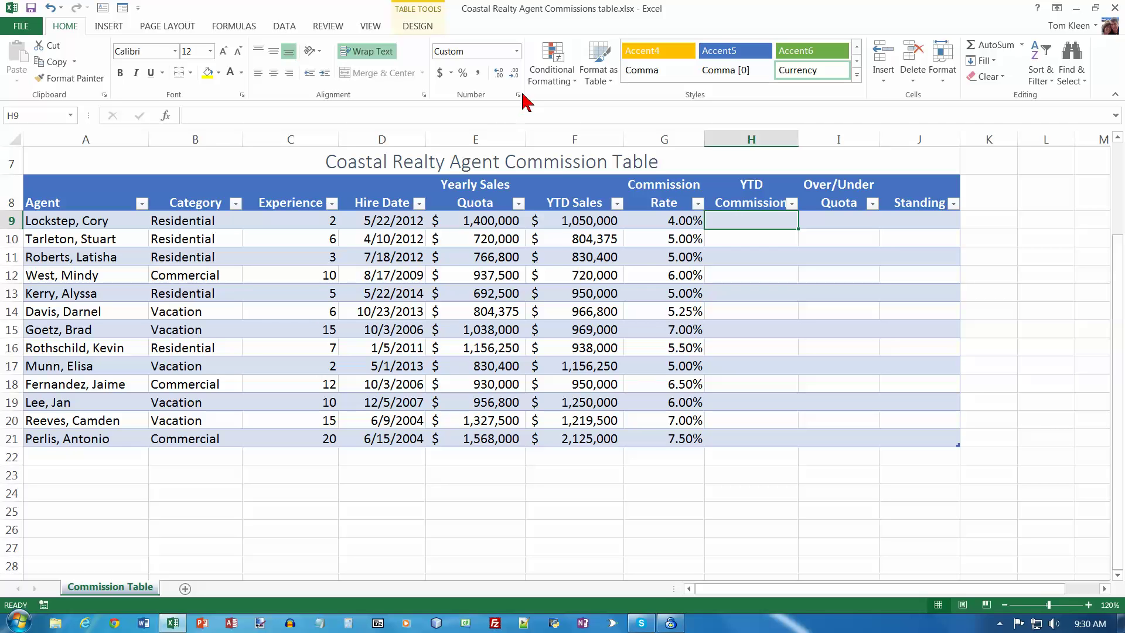
click(517, 52)
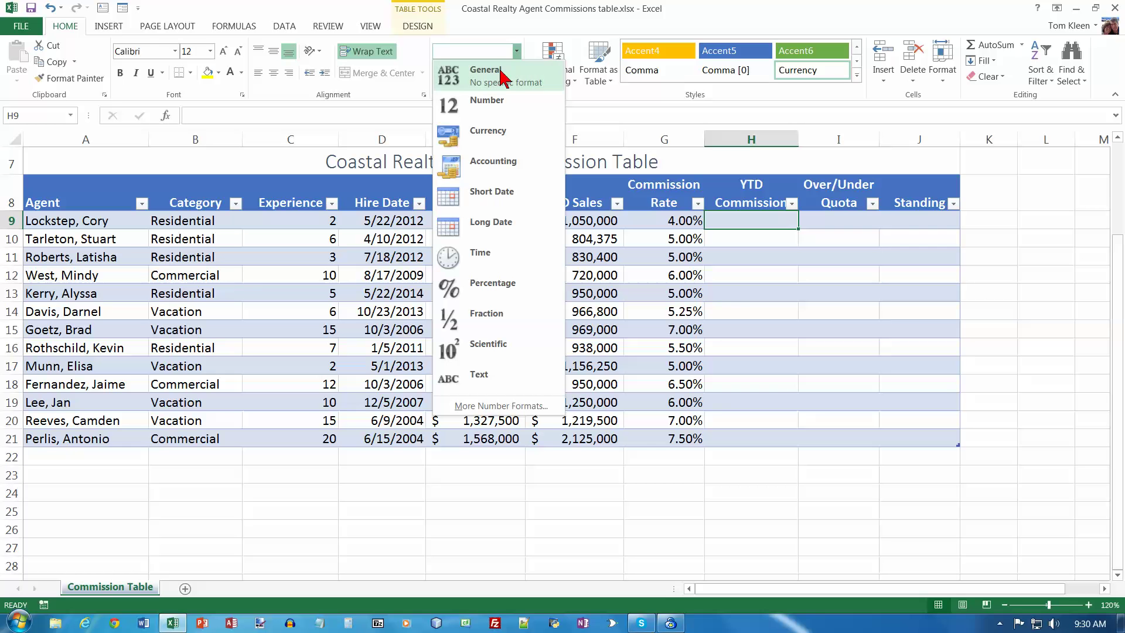
click(496, 166)
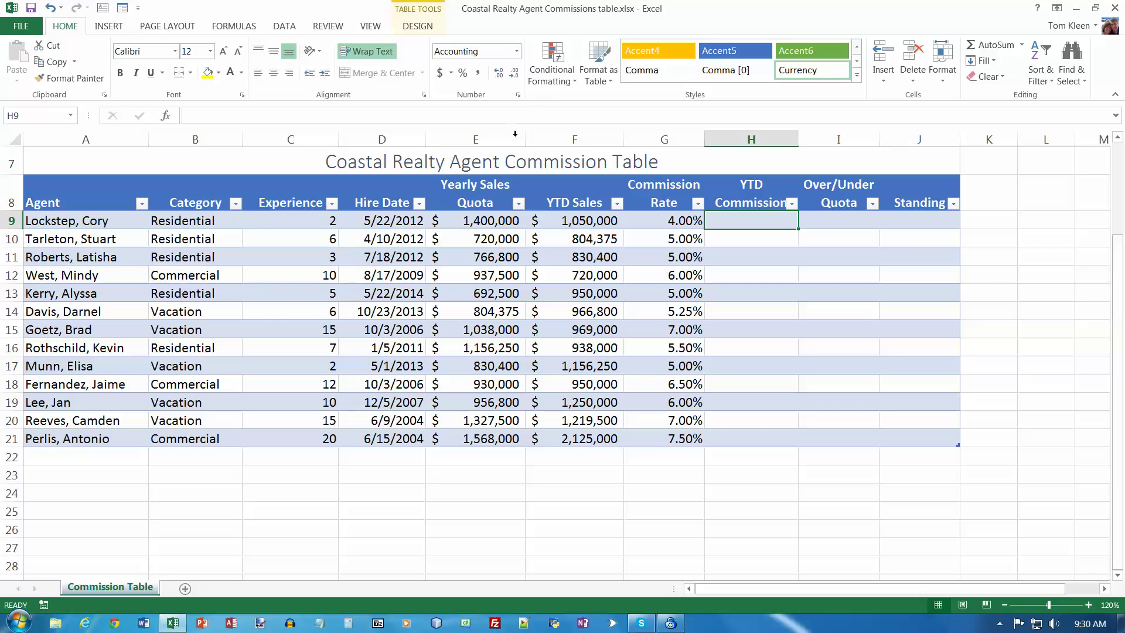
click(514, 74)
text(=)
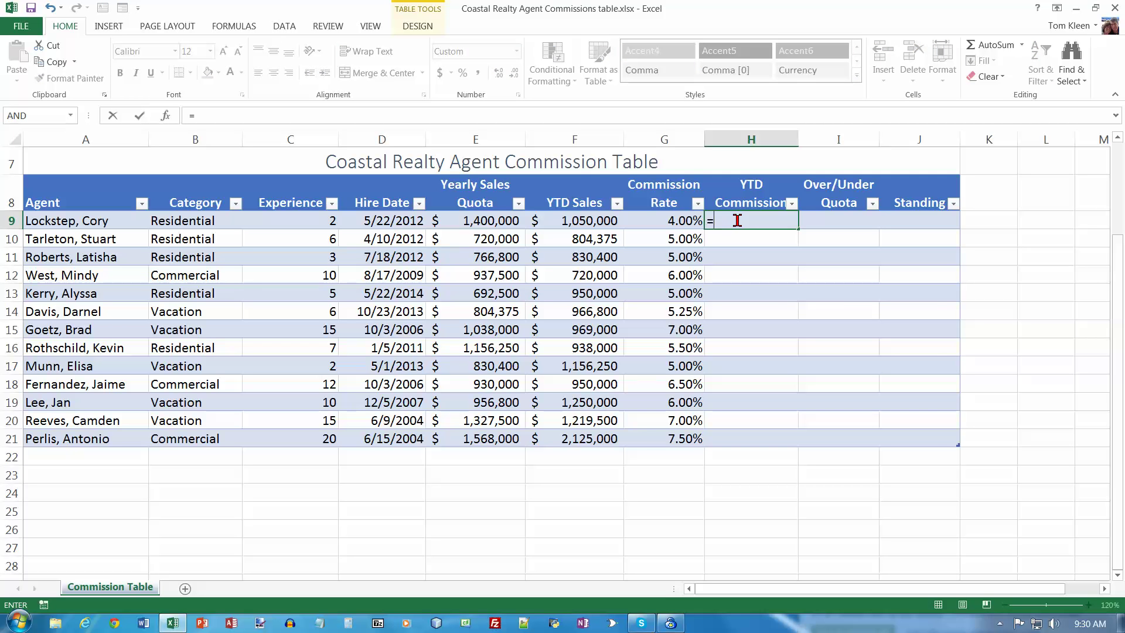
Step: Enter =[@[YTD Sales]]*[@[Commission Rate]] in H9, filling commissions from $42,000 to $159,375
click(586, 219)
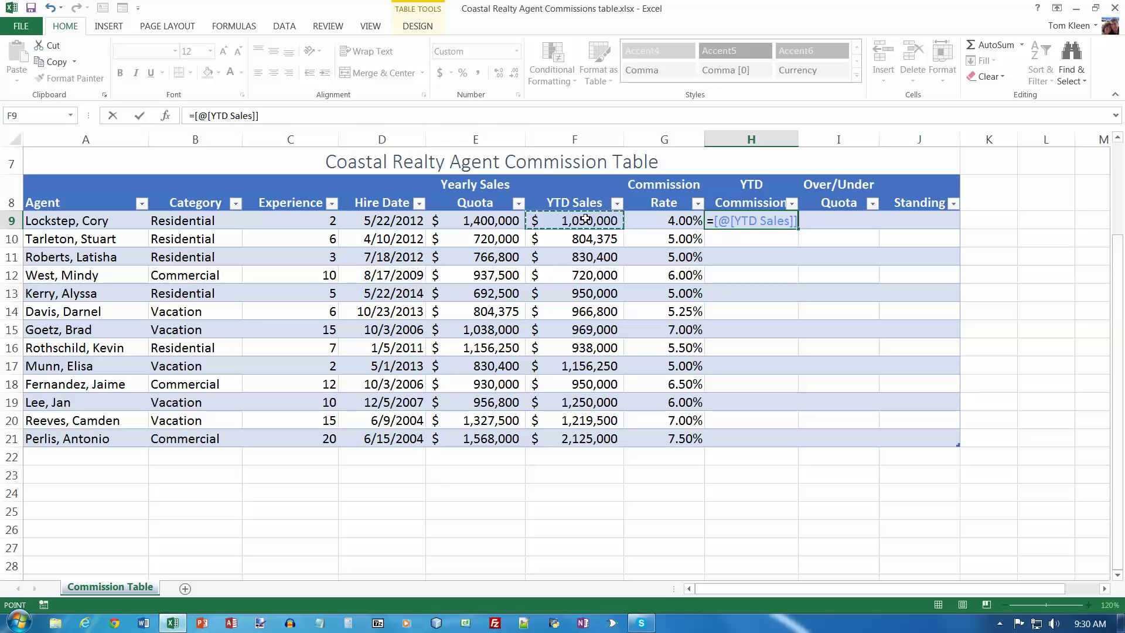
text(*)
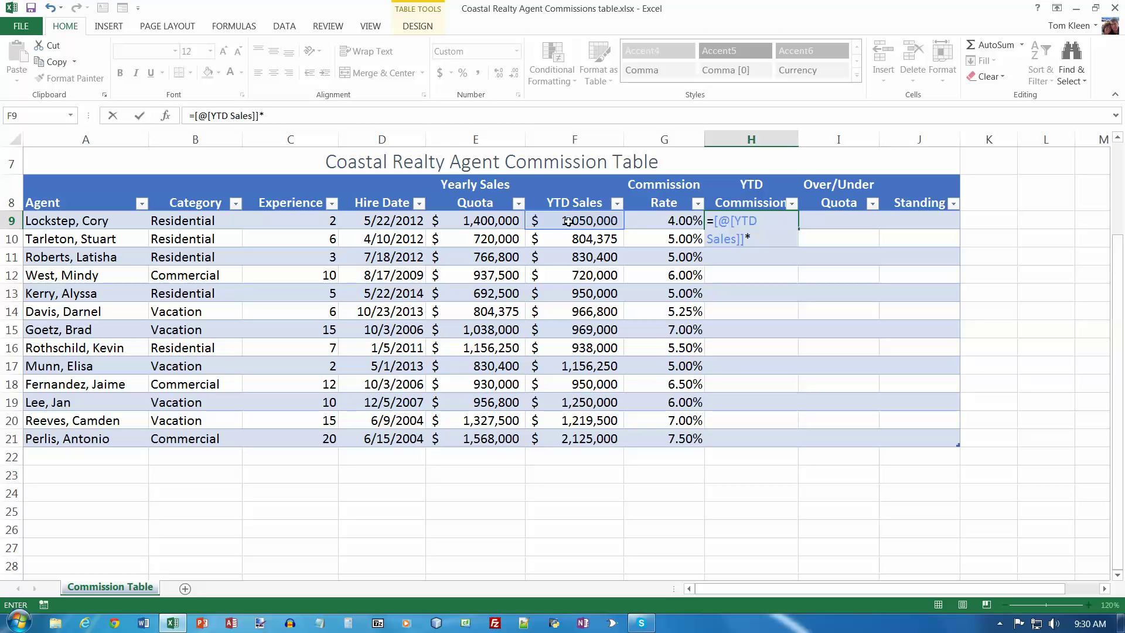
click(652, 219)
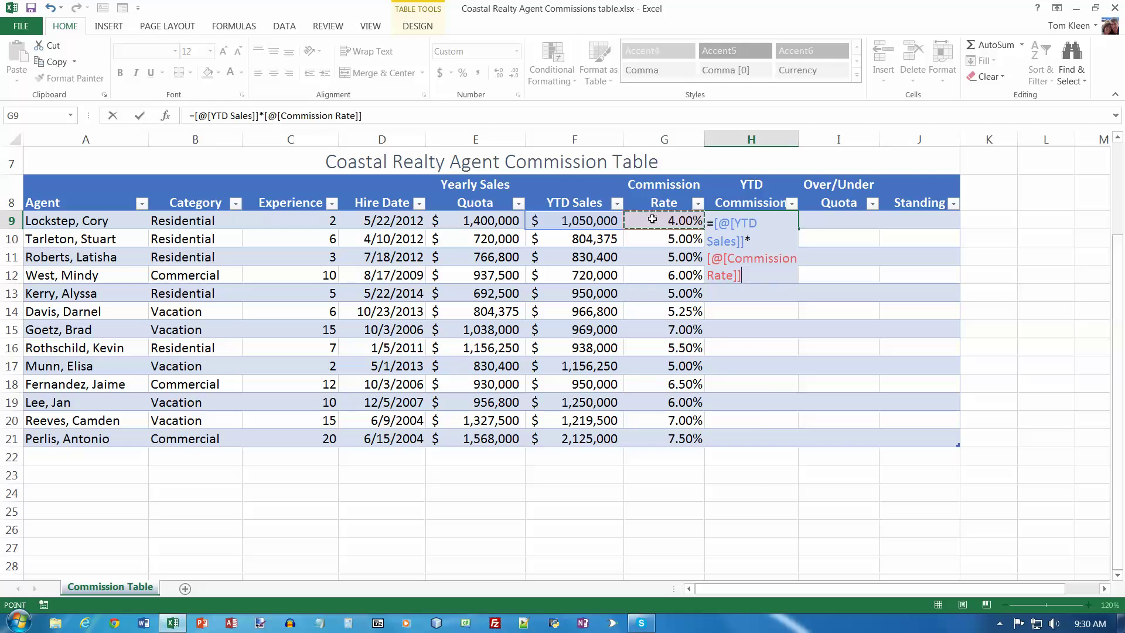
key(Return)
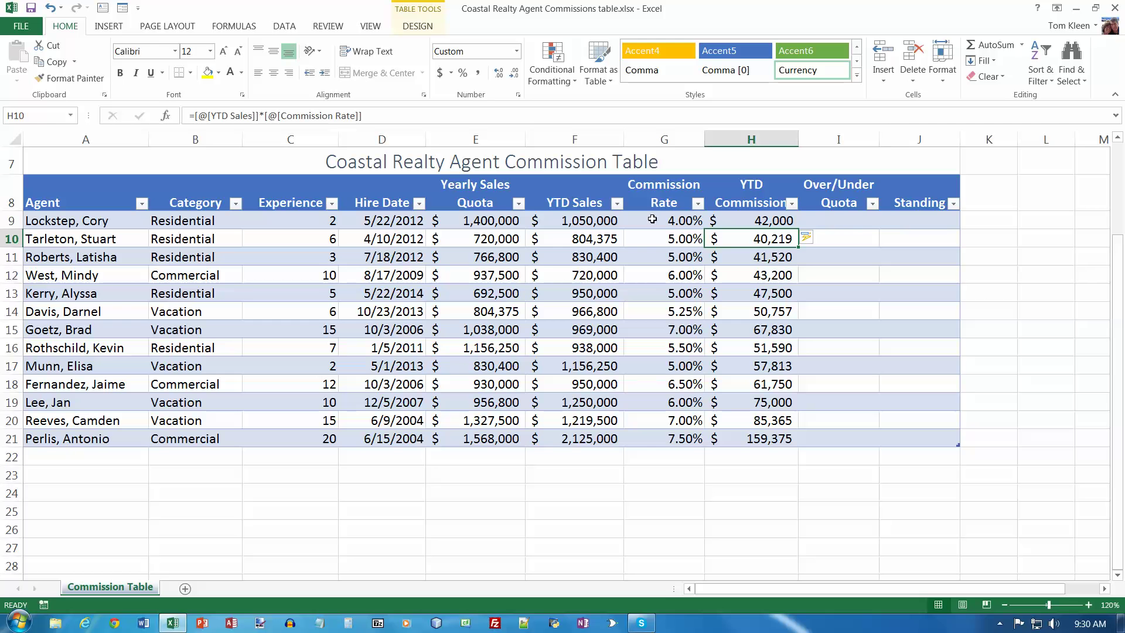
click(850, 222)
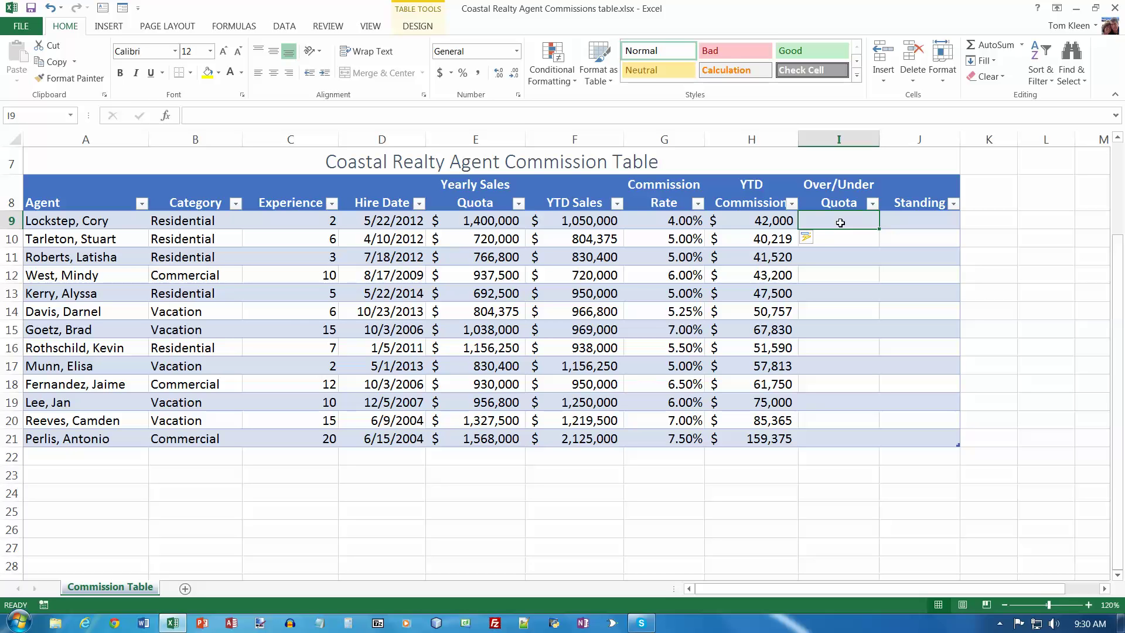
Step: Enter =[@[YTD Sales]]/[@[Yearly Sales Quota]] in I9 and show I9:I21 as percentages
text(=)
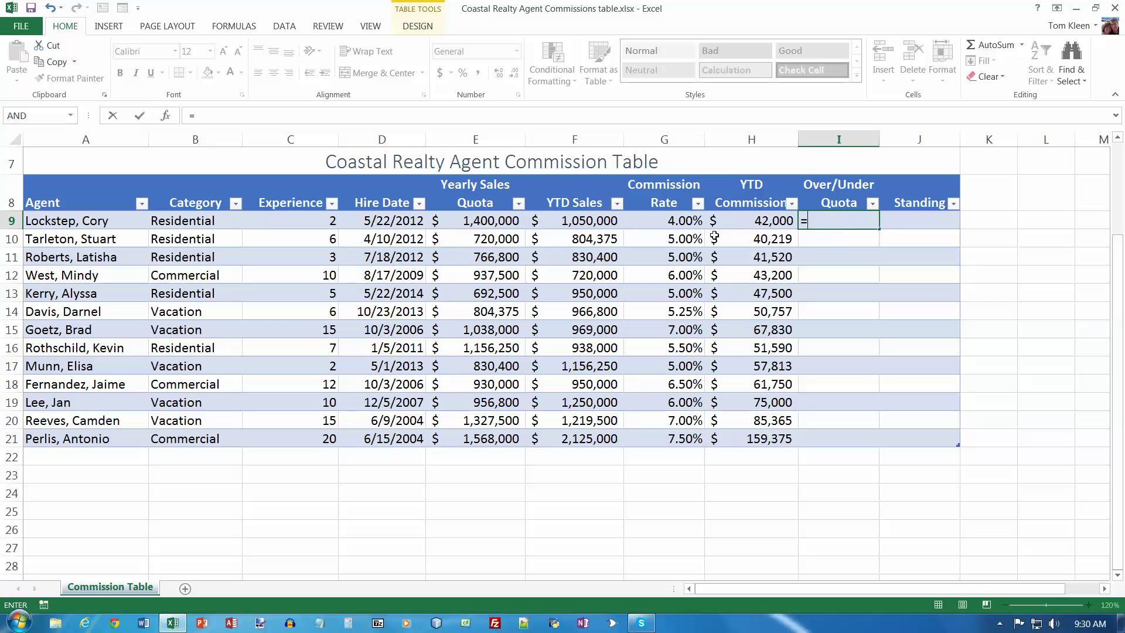
click(593, 221)
text(/)
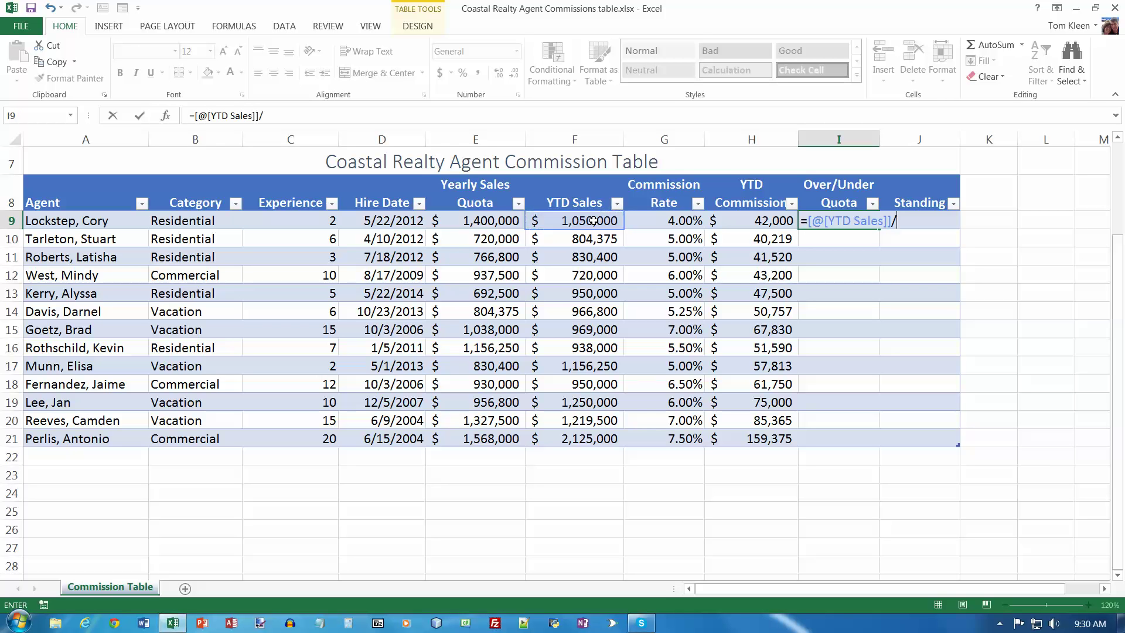
click(484, 220)
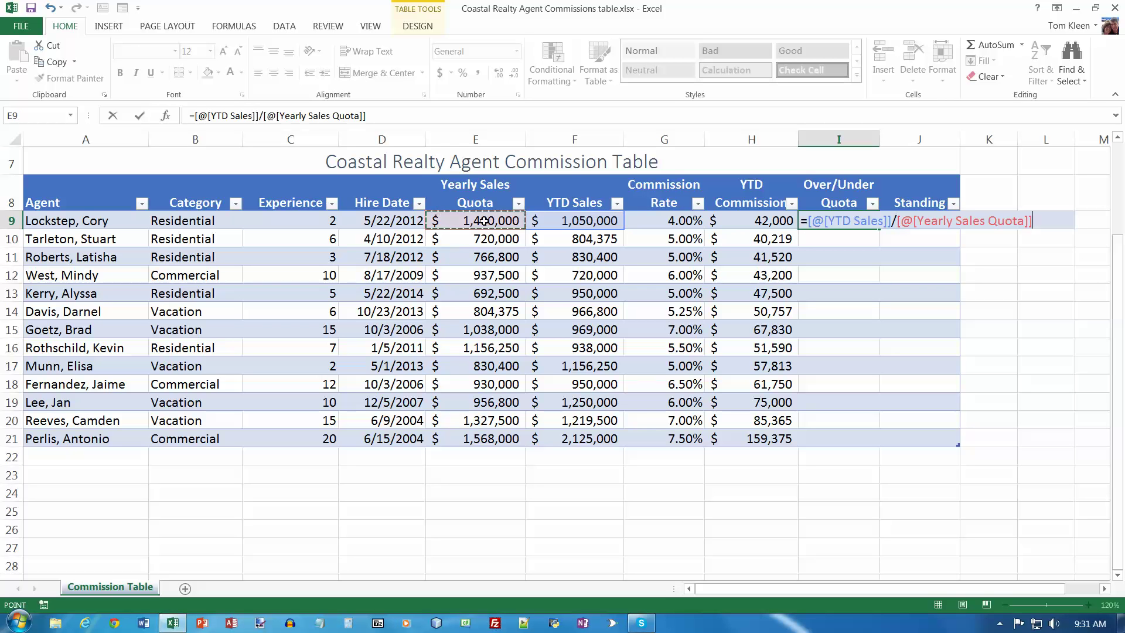
key(Return)
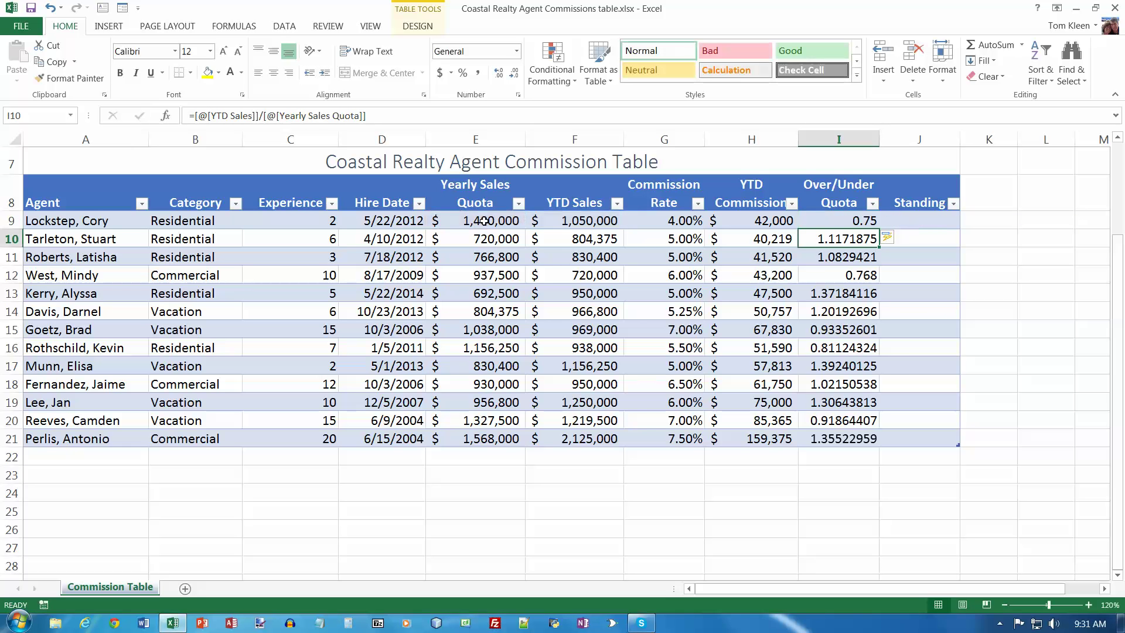
drag(829, 222, 839, 440)
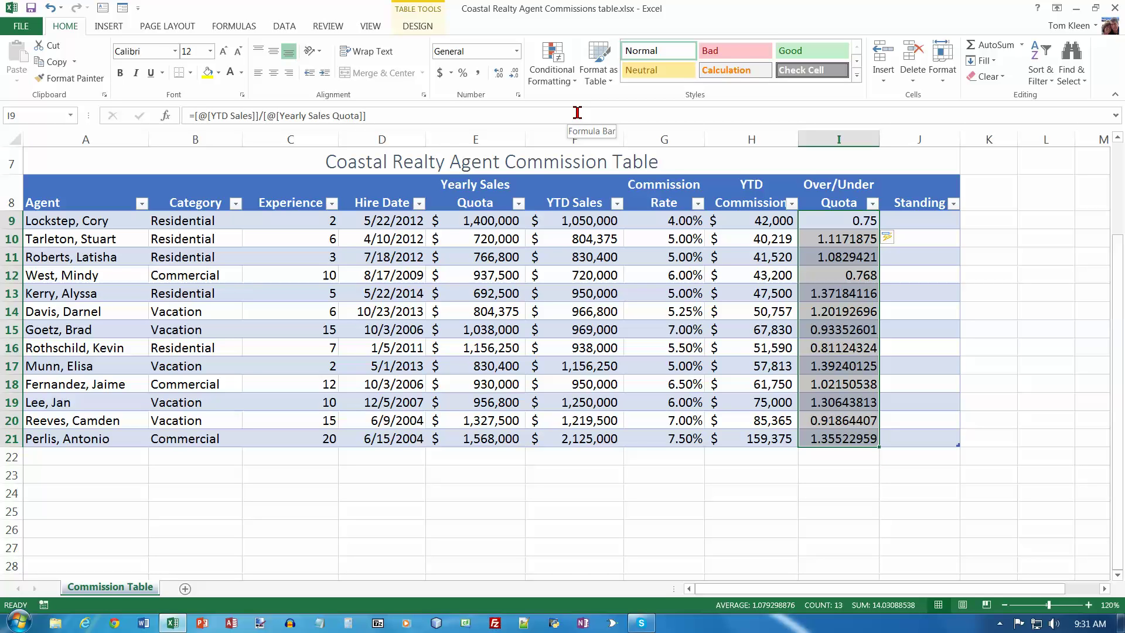
click(463, 74)
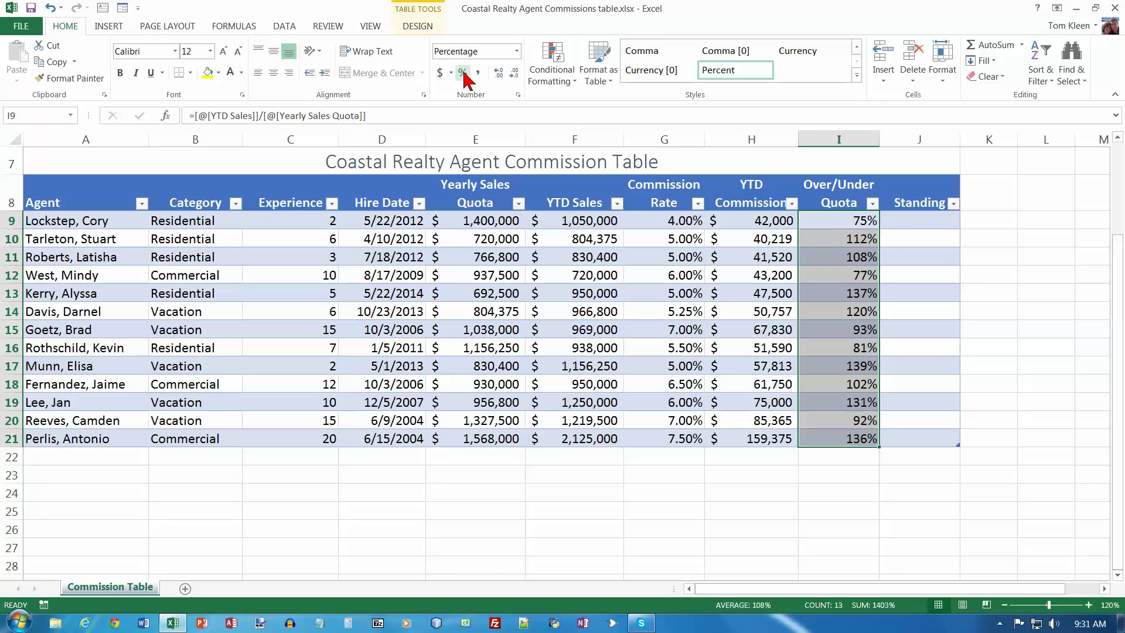
Step: Give the I9:I21 percentages two decimal places, from 75.00% to 135.52%
click(499, 75)
click(499, 74)
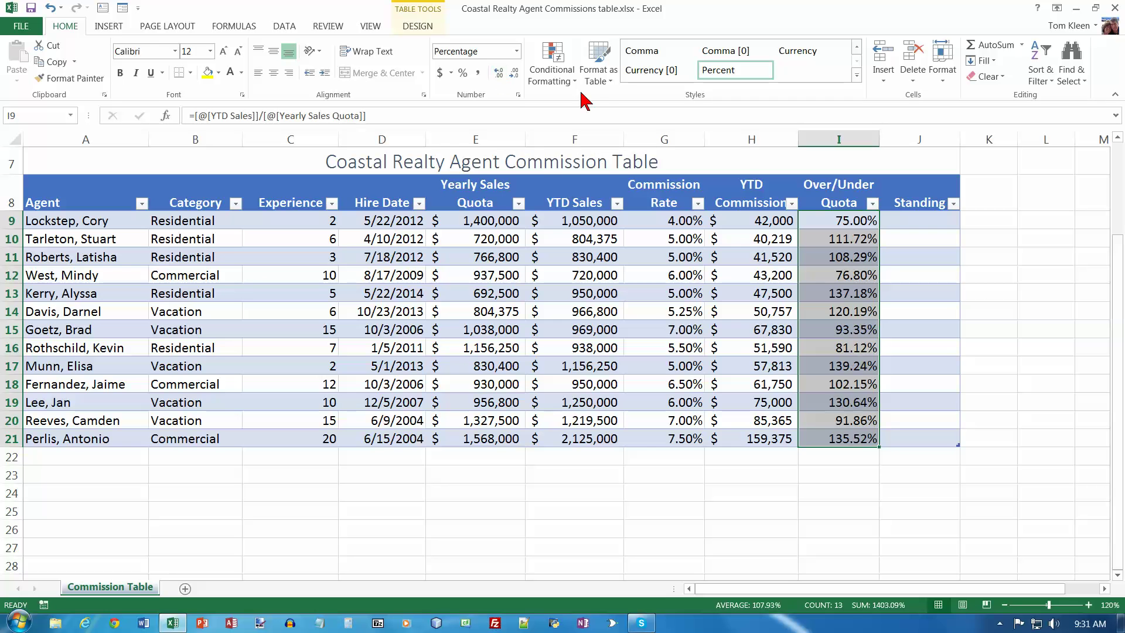